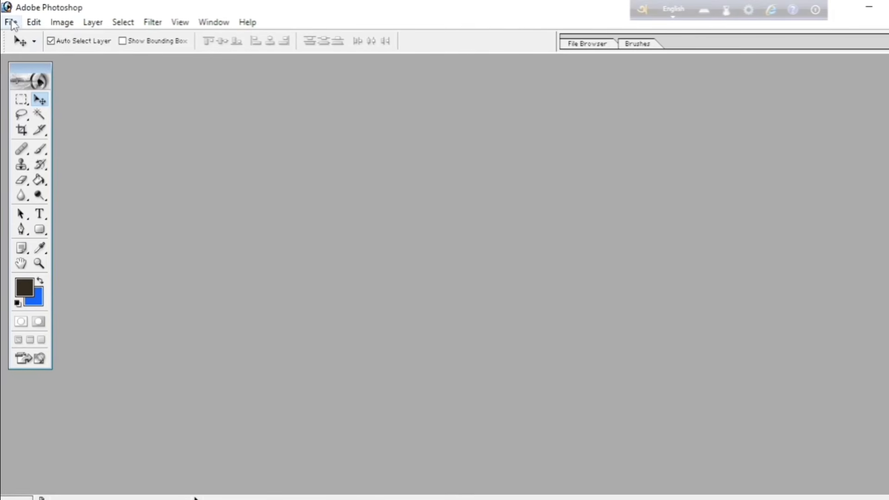
# Create a new document using the 1280 x 720 HDTV 720P preset size
pyautogui.click(11, 22)
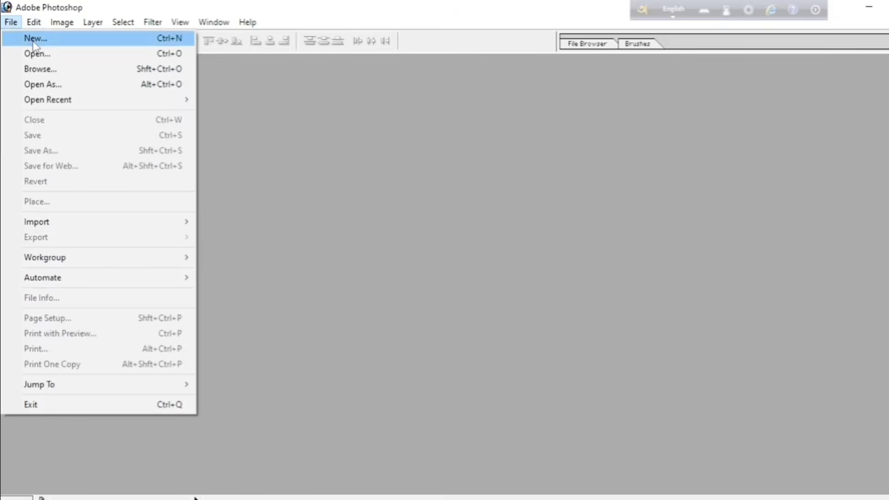
pyautogui.click(378, 188)
pyautogui.click(11, 23)
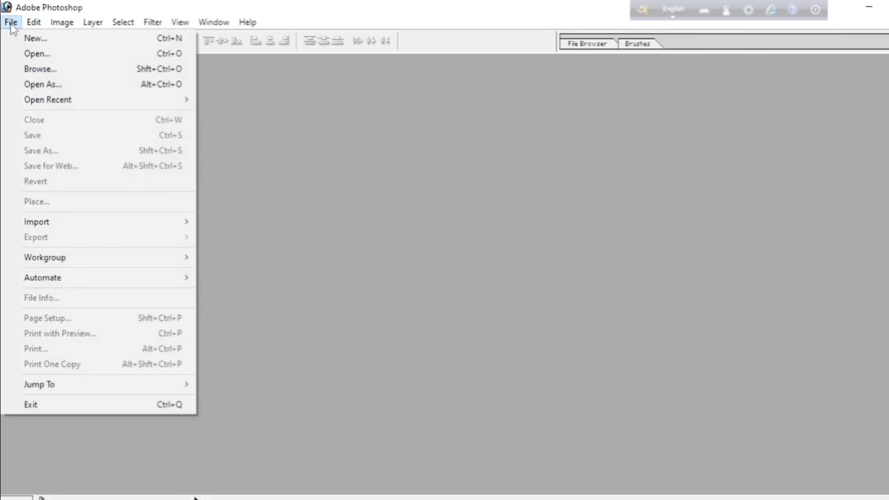
pyautogui.click(34, 41)
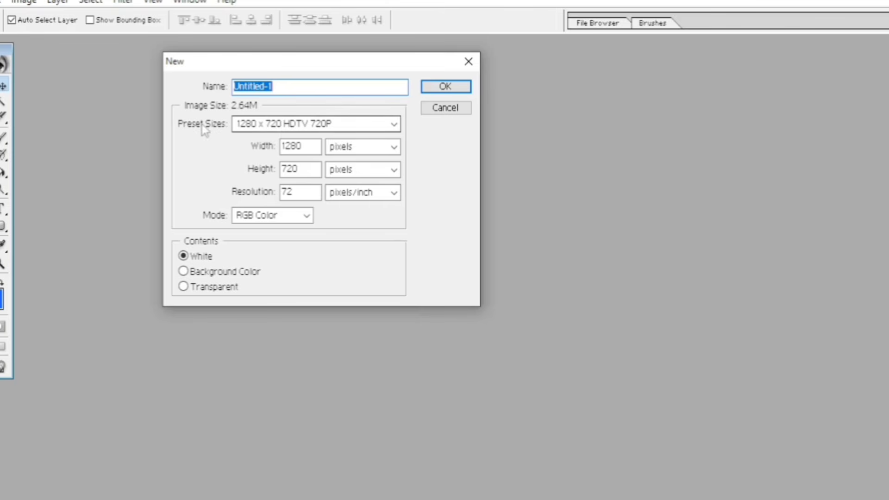
pyautogui.click(275, 128)
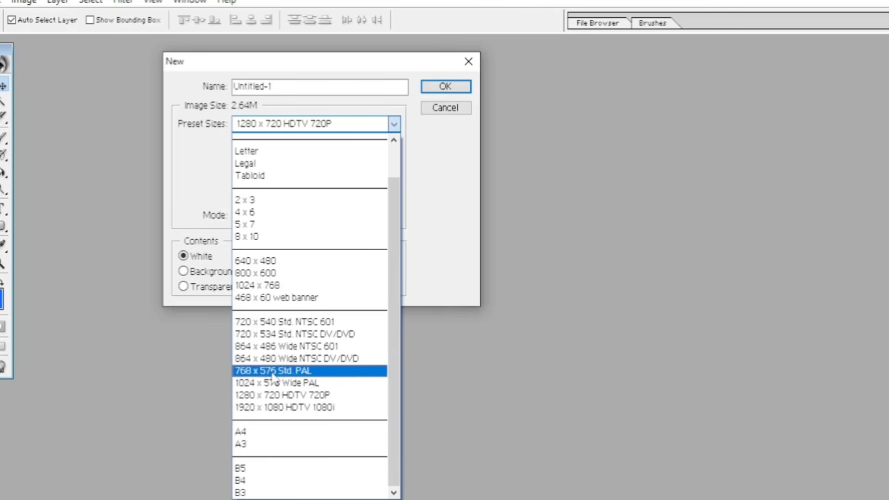
pyautogui.click(276, 395)
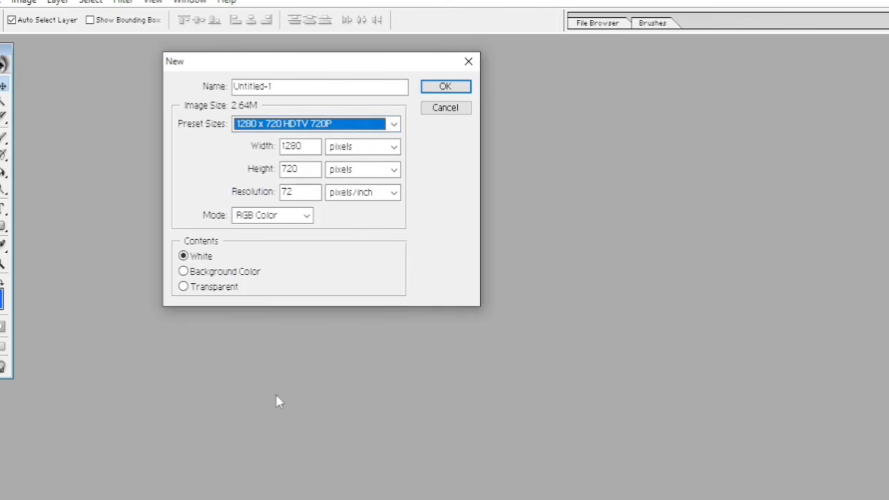
pyautogui.click(445, 87)
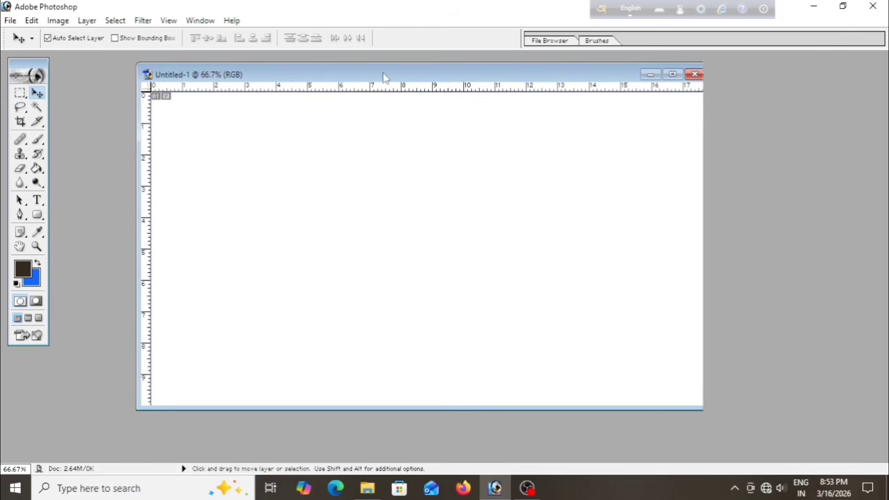
# Choose the Horizontal Type tool and set its font to Li Mehdi Ekushey ANSI V1
pyautogui.moveTo(384, 78)
pyautogui.mouseDown()
pyautogui.moveTo(379, 88)
pyautogui.moveTo(391, 88)
pyautogui.mouseUp()
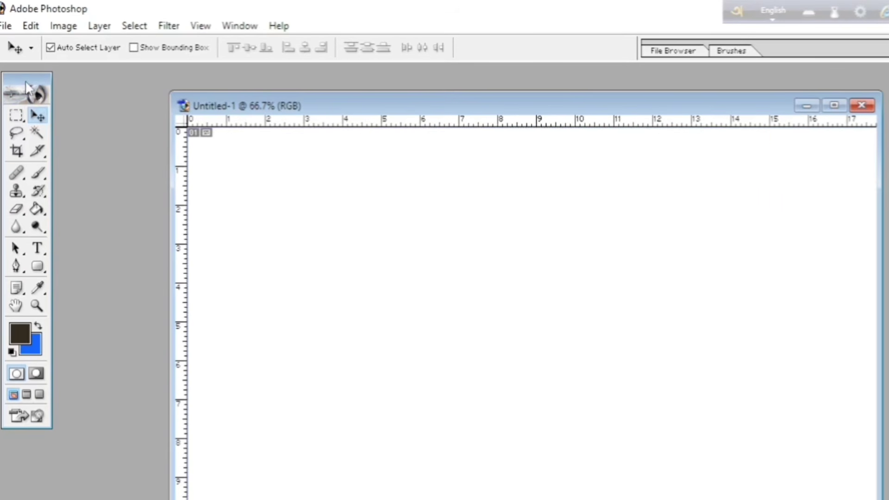
pyautogui.moveTo(27, 85); pyautogui.dragTo(26, 81)
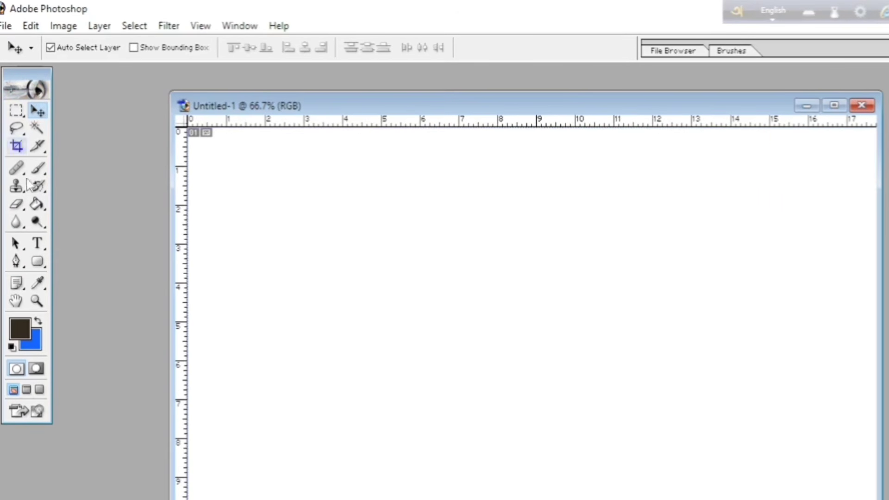
pyautogui.click(39, 246)
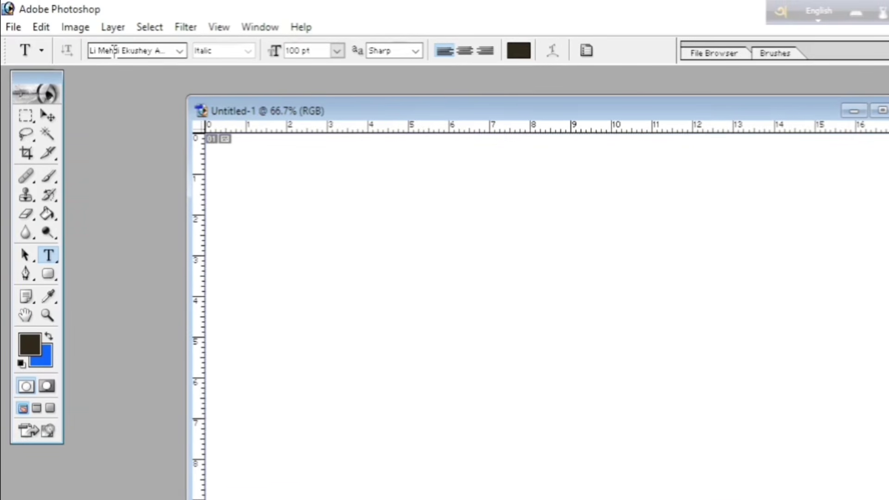
pyautogui.click(180, 51)
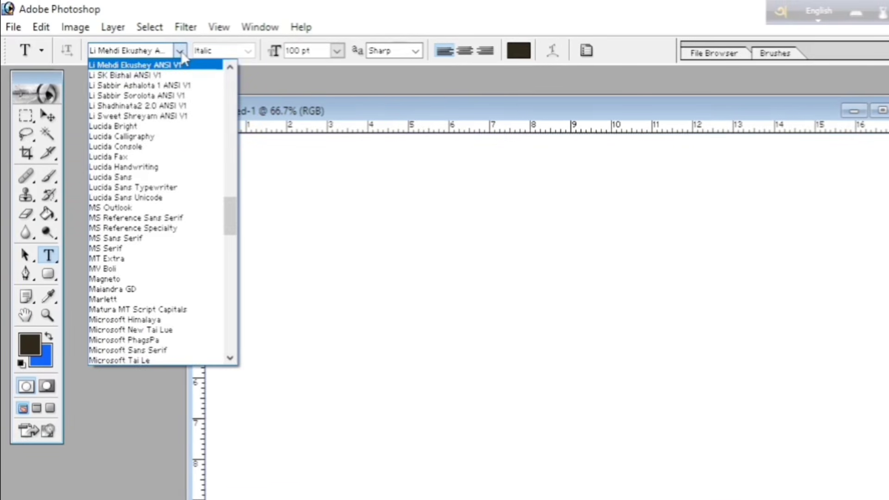
pyautogui.moveTo(231, 211); pyautogui.dragTo(228, 198)
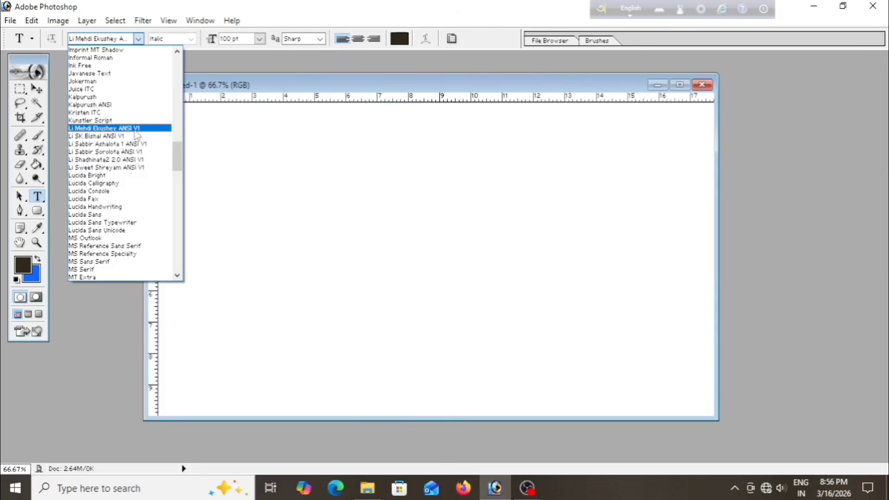
pyautogui.click(135, 130)
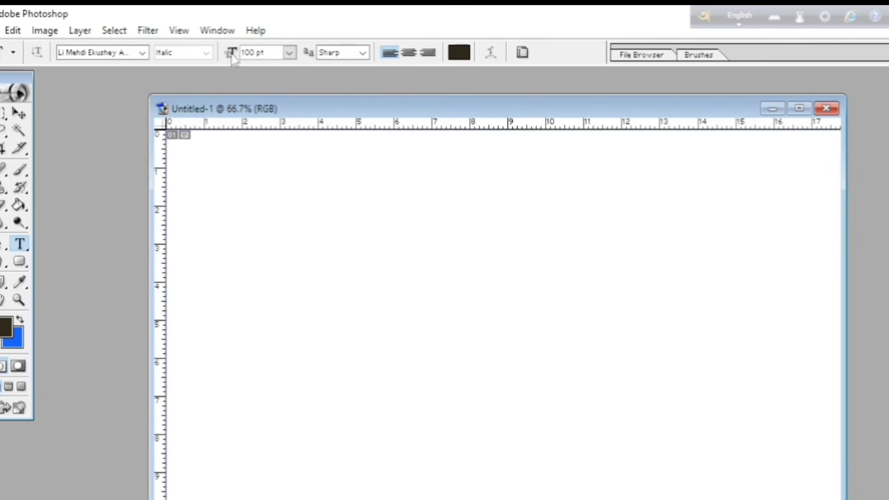
# Set the font size to 100 pt and place a text insertion point in the canvas's upper-left area
pyautogui.click(254, 52)
pyautogui.moveTo(243, 53)
pyautogui.mouseDown()
pyautogui.moveTo(257, 52)
pyautogui.moveTo(243, 52)
pyautogui.mouseUp()
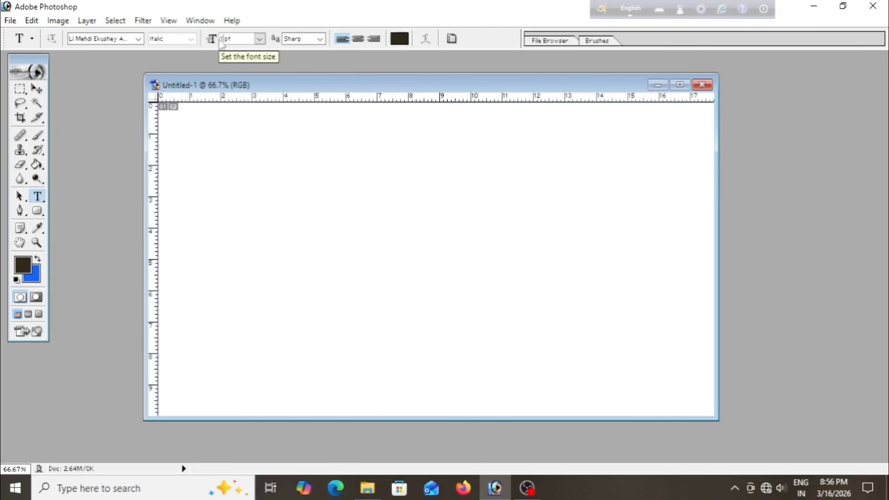
pyautogui.click(241, 39)
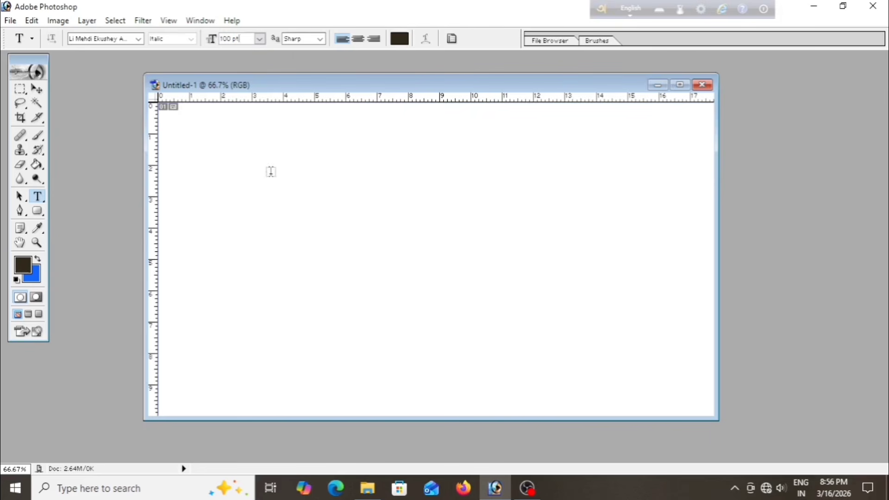
pyautogui.press('Tab')
pyautogui.press('Return')
pyautogui.click(249, 193)
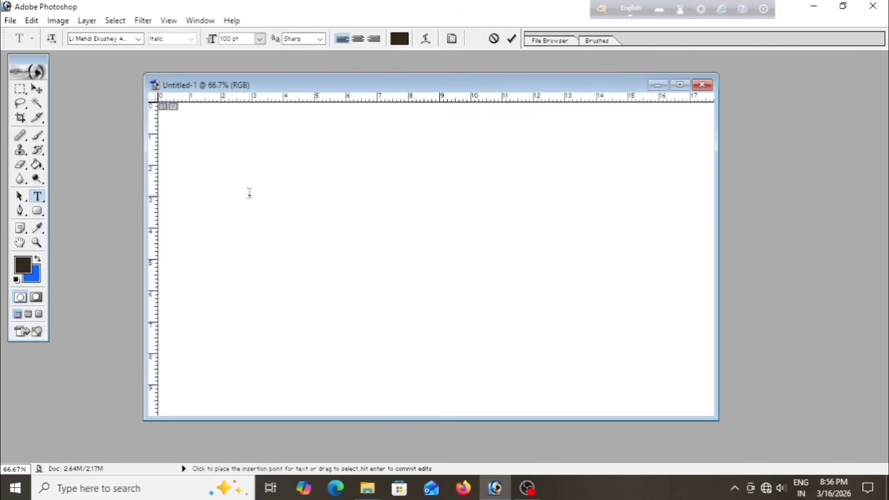
# Switch to the Start menu and launch Avro Keyboard
pyautogui.click(602, 5)
pyautogui.moveTo(603, 5); pyautogui.dragTo(591, 33)
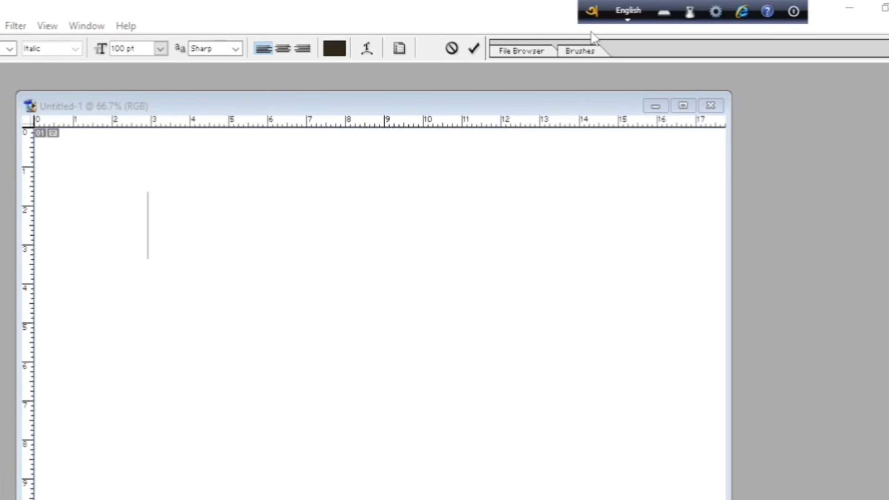
pyautogui.moveTo(593, 20); pyautogui.dragTo(585, 40)
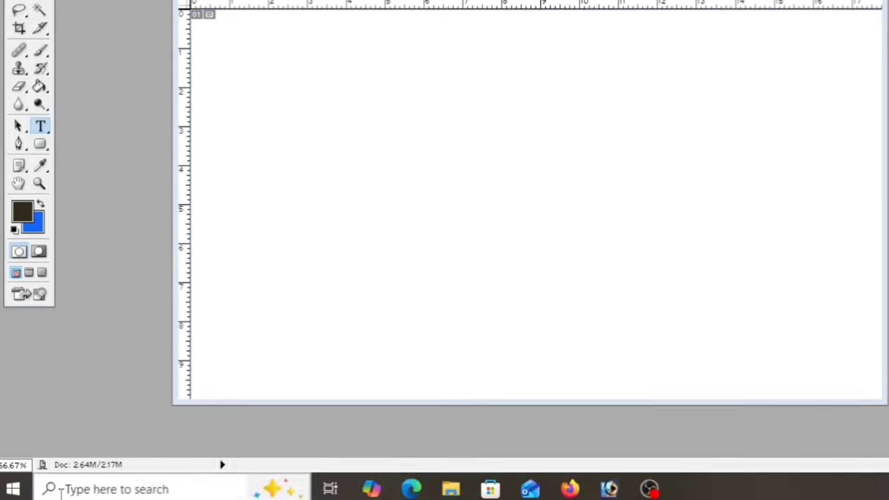
pyautogui.click(63, 490)
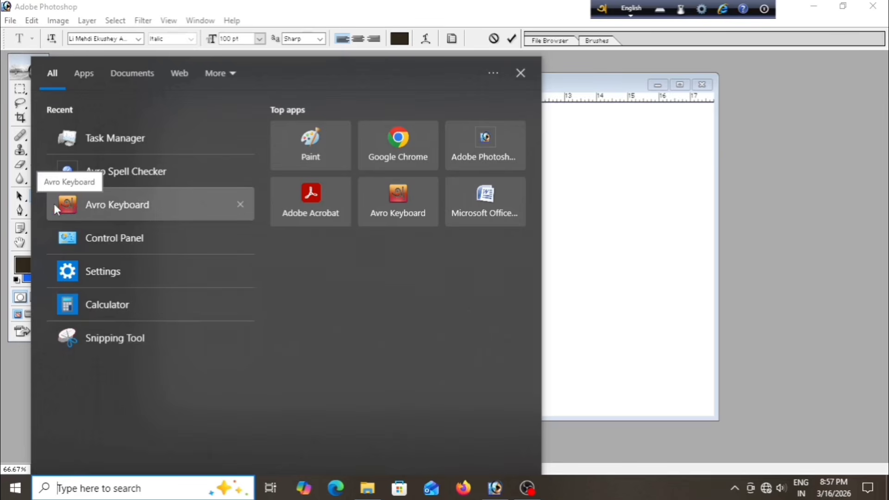
pyautogui.click(134, 205)
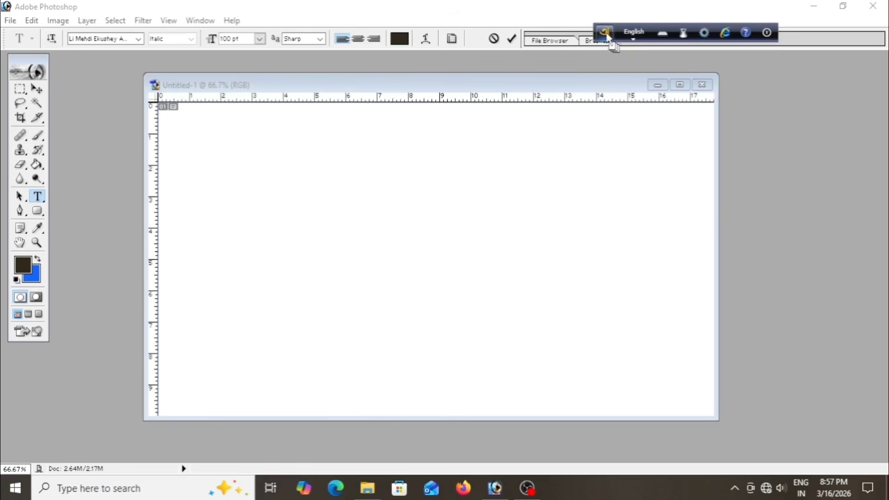
# Move the Avro toolbar over the document, switch it to Bangla input and set output as ANSI
pyautogui.moveTo(607, 35); pyautogui.dragTo(556, 114)
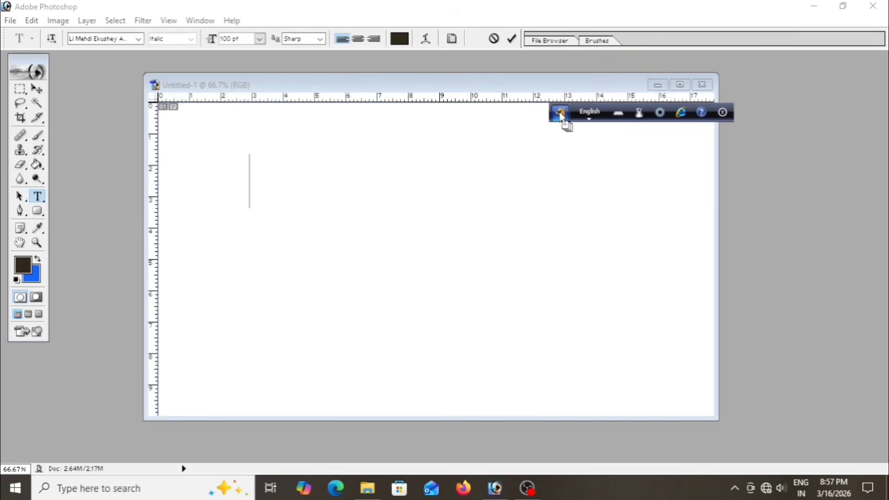
pyautogui.click(586, 117)
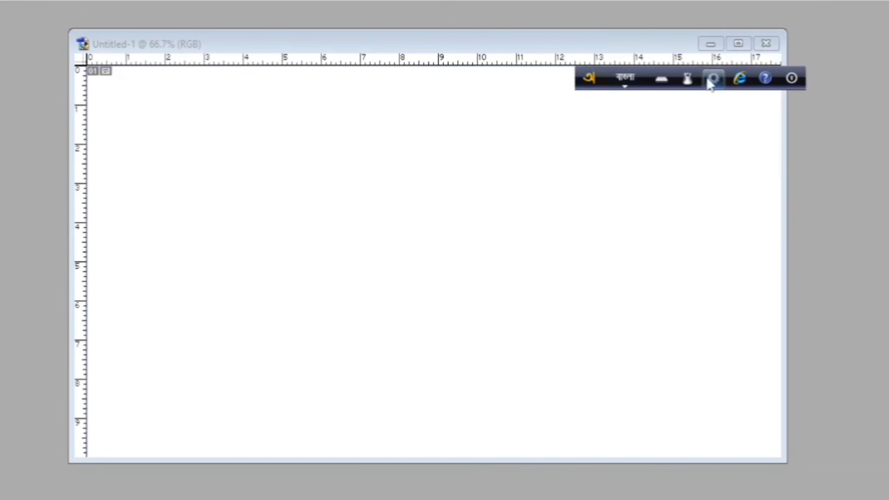
pyautogui.click(710, 82)
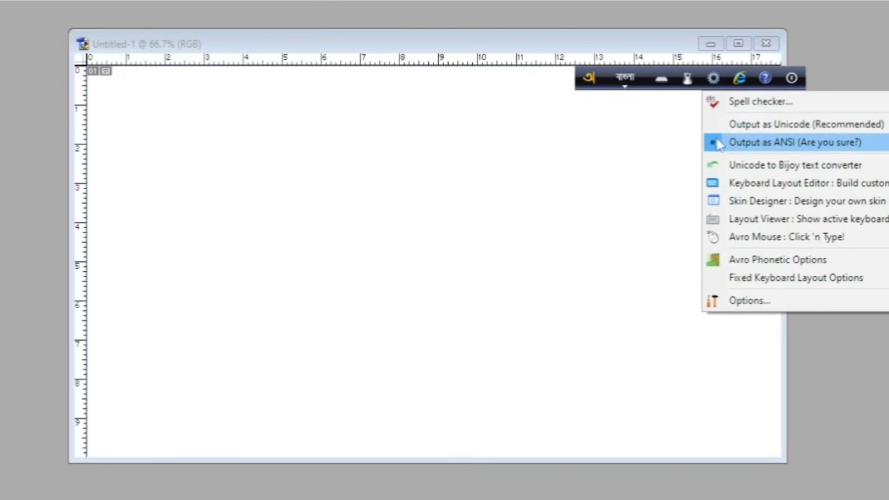
pyautogui.click(754, 143)
pyautogui.click(499, 368)
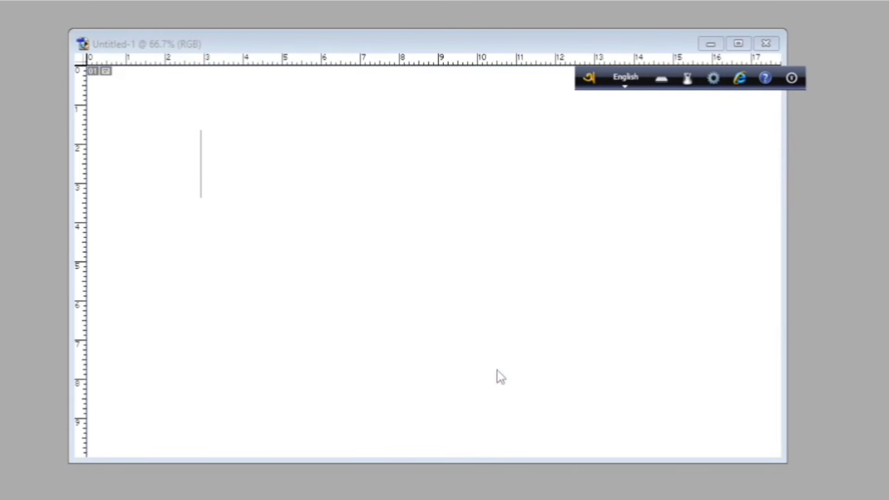
# Switch the Avro keyboard back to Bangla input and recheck its output setting
pyautogui.click(624, 77)
pyautogui.click(714, 79)
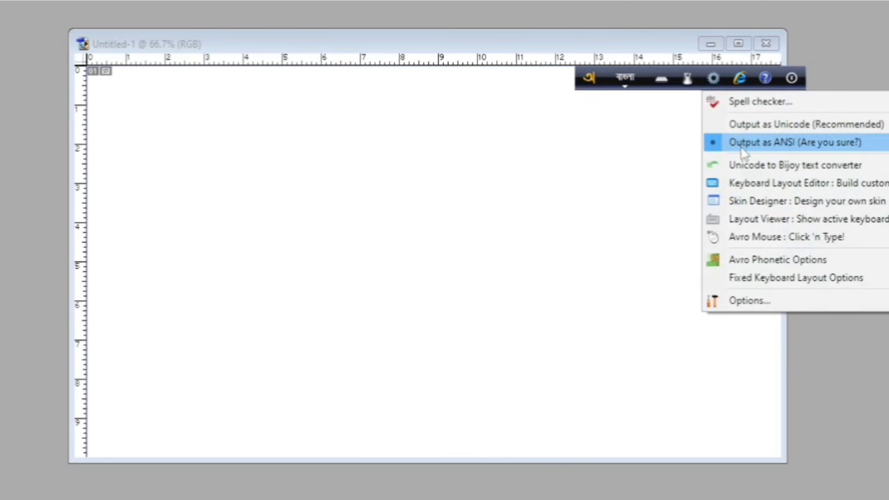
pyautogui.click(848, 365)
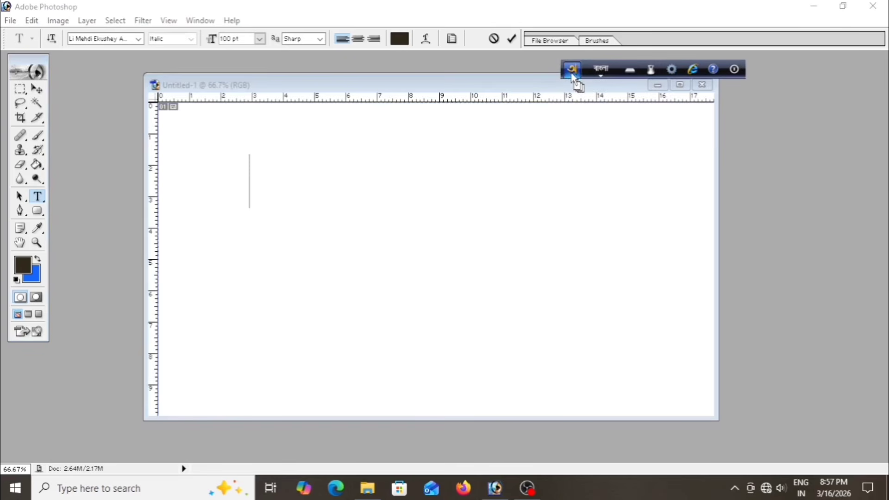
# Type the Bangla word ঈদ at the text insertion point, choosing ঈদ from the suggestion list
pyautogui.click(323, 87)
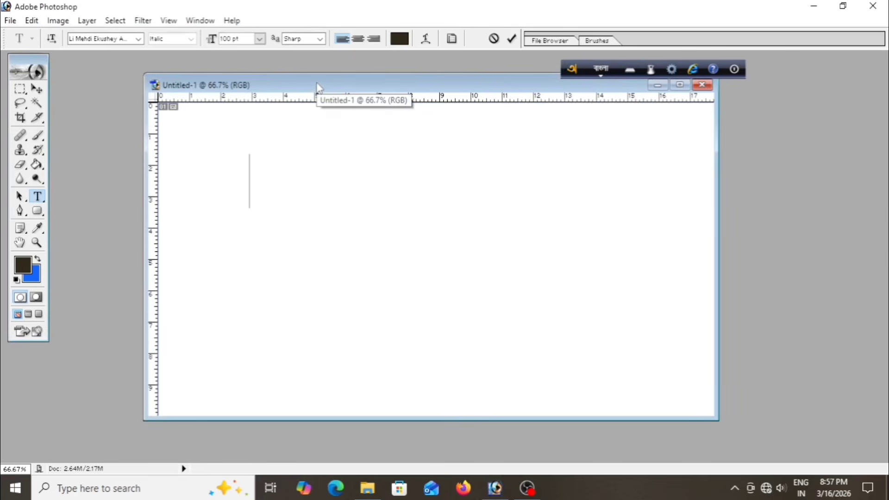
pyautogui.moveTo(322, 87); pyautogui.dragTo(307, 109)
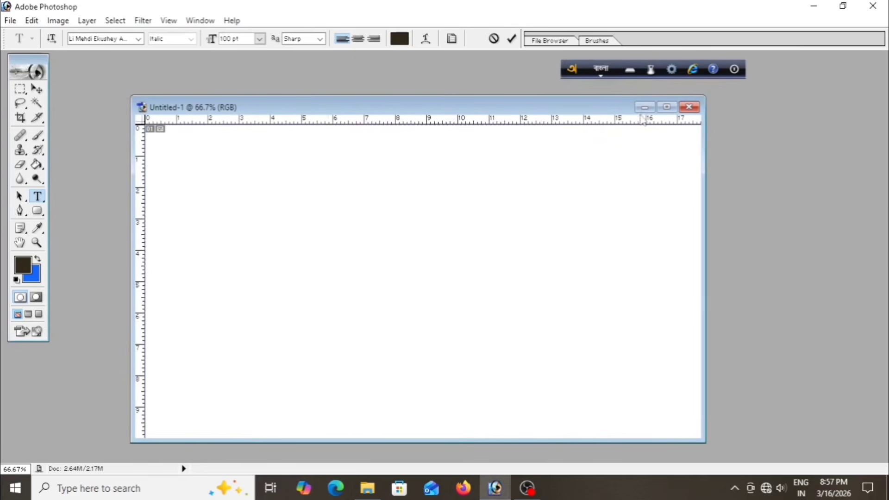
pyautogui.click(667, 110)
pyautogui.scroll(1, 497, 196)
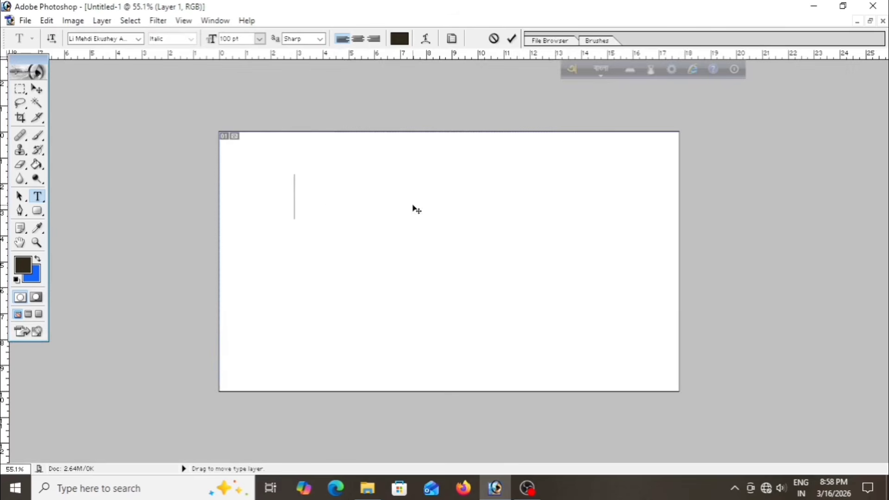
pyautogui.scroll(1, 314, 201)
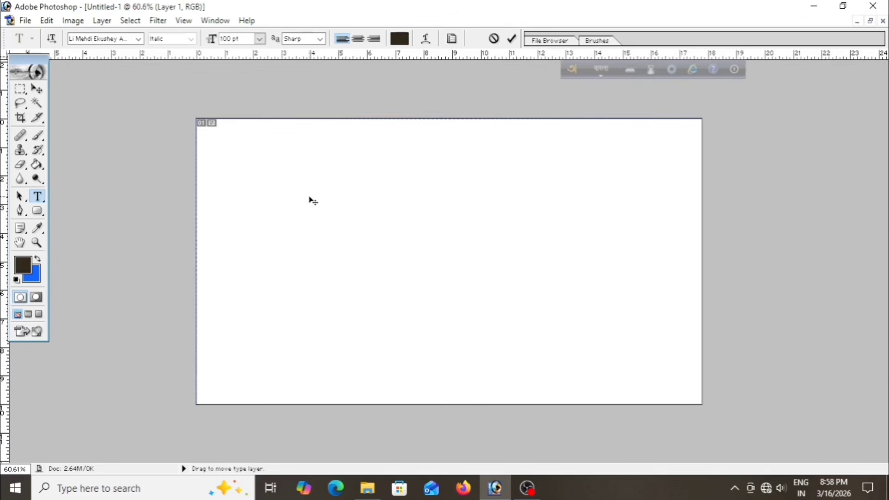
pyautogui.write('ঈড়')
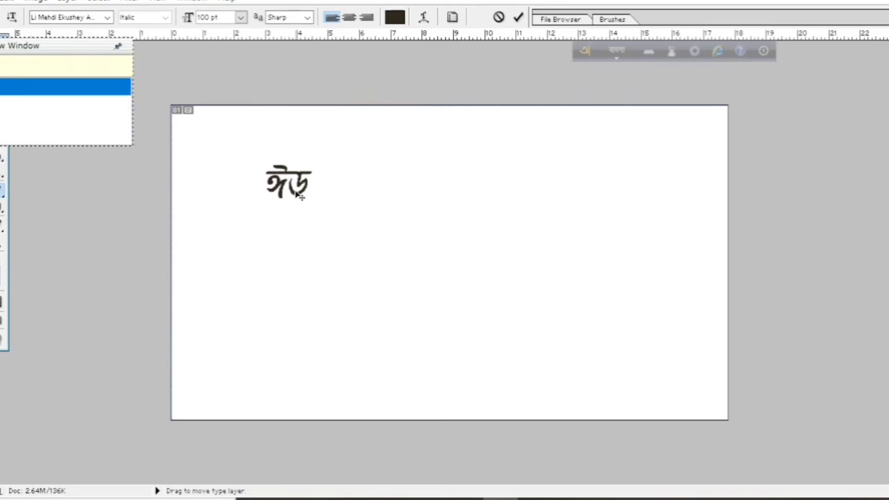
pyautogui.press('BackSpace')
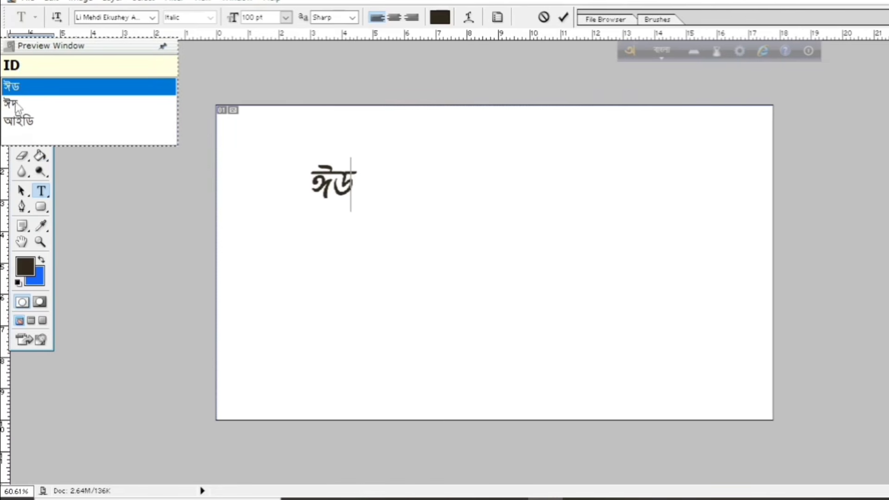
pyautogui.click(12, 105)
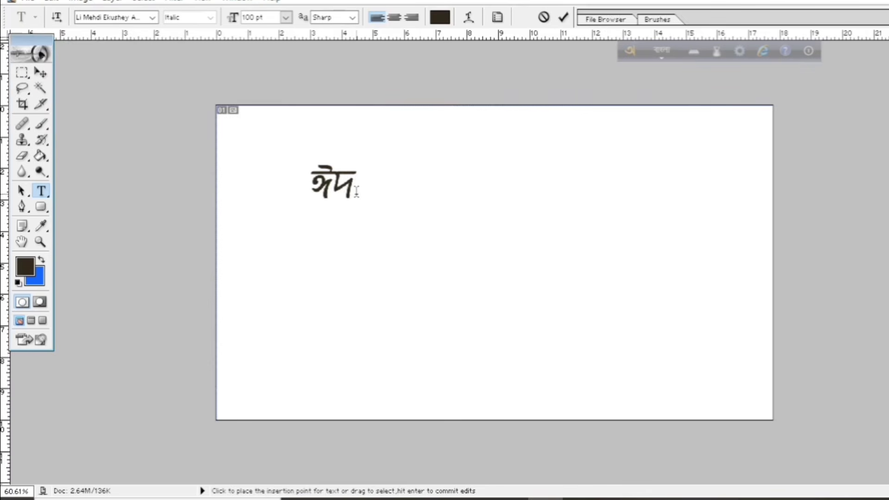
# Add the word মোবারক after ঈদ, choosing মোবারক from the suggestion list
pyautogui.write('mob')
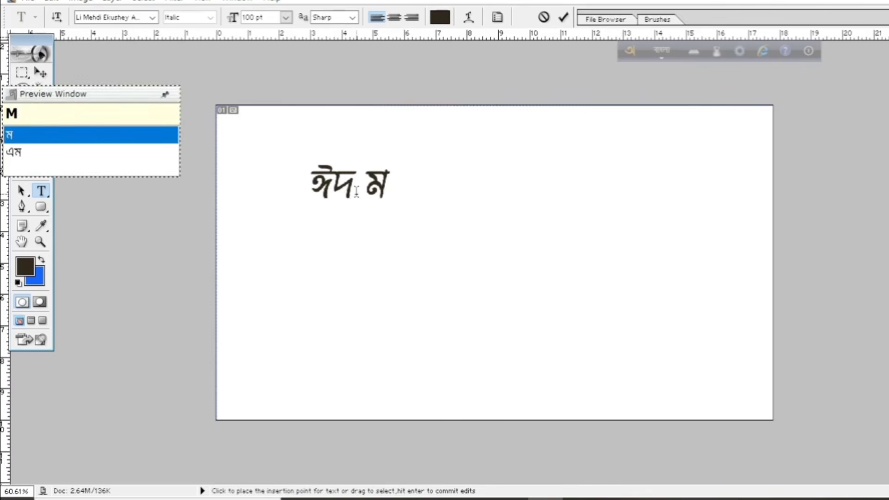
pyautogui.write('aro')
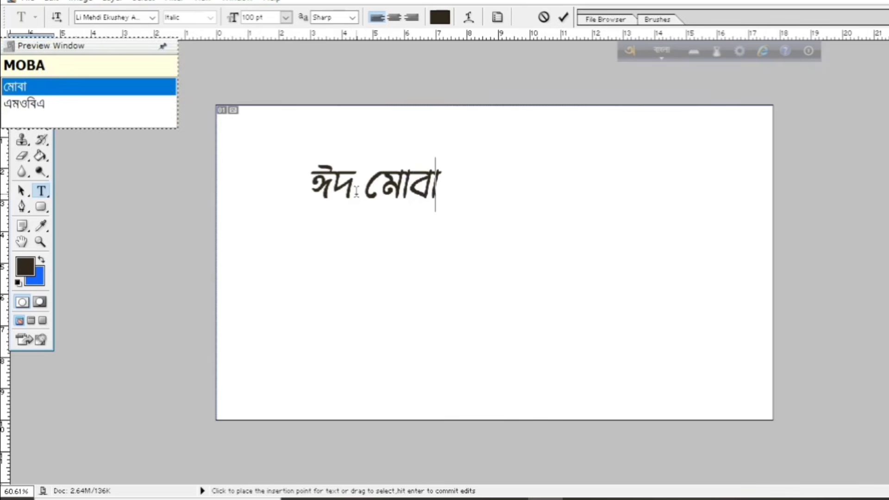
pyautogui.write('k')
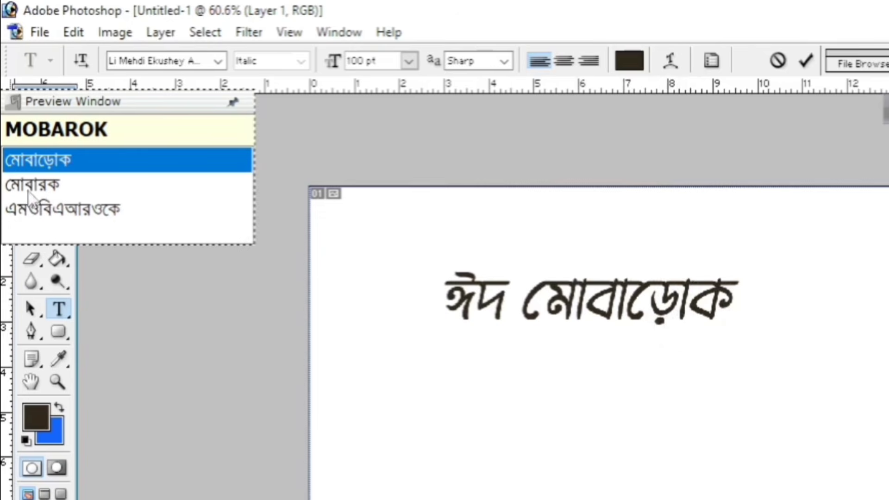
pyautogui.click(34, 185)
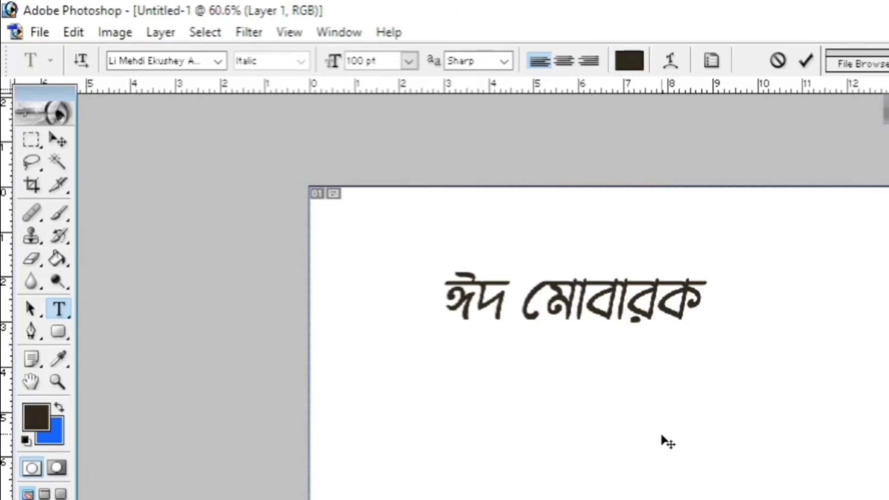
# Select the whole ঈদ মোবারক text and set its font size to 150 pt
pyautogui.moveTo(635, 434); pyautogui.dragTo(756, 384)
pyautogui.moveTo(562, 247); pyautogui.dragTo(733, 251)
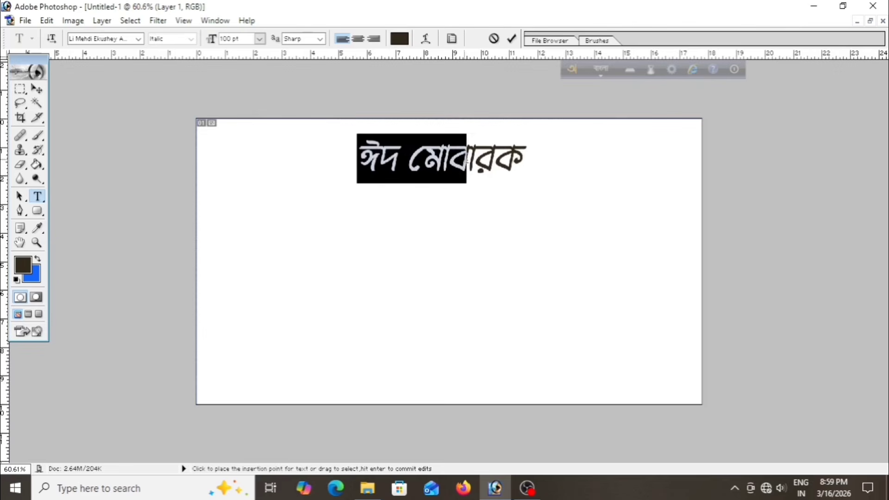
pyautogui.moveTo(466, 160); pyautogui.dragTo(521, 153)
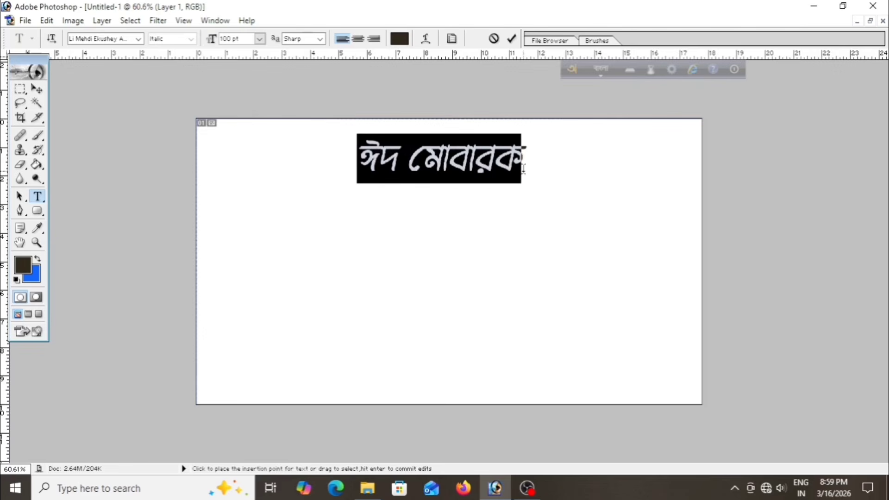
pyautogui.doubleClick(221, 41)
pyautogui.write('150')
pyautogui.press('Return')
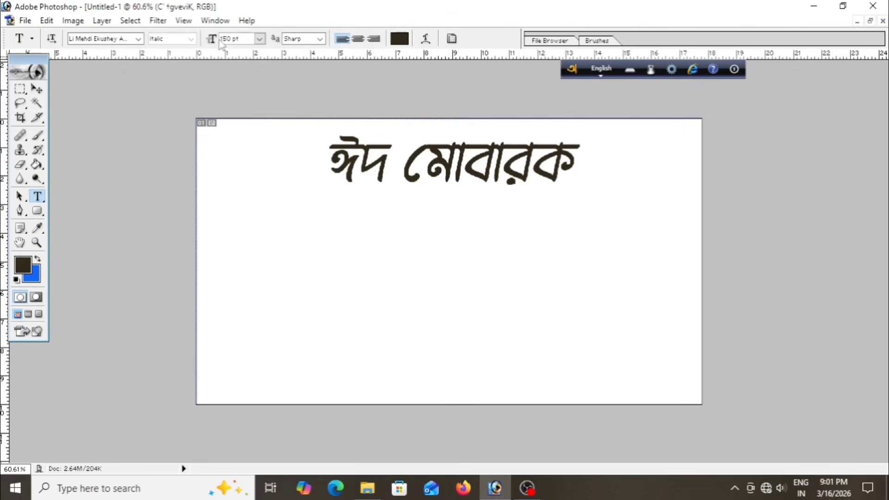
# Nudge the text layer slightly upward with the Move tool
pyautogui.click(37, 89)
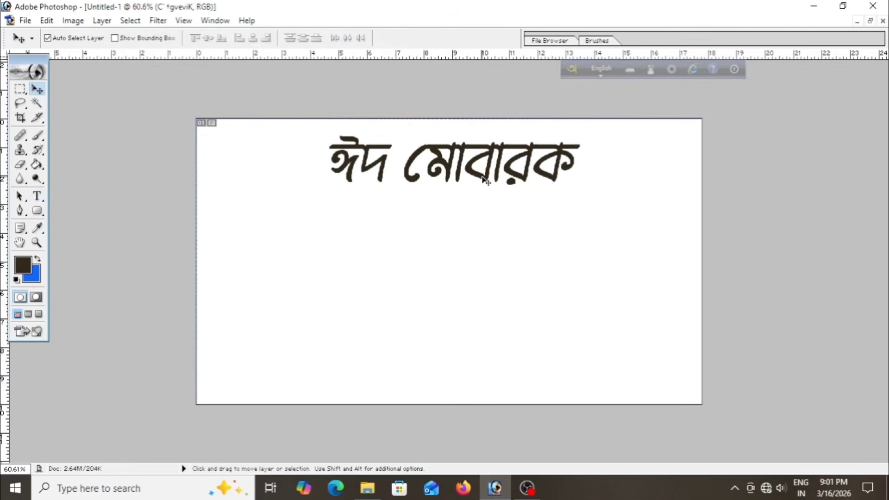
pyautogui.moveTo(485, 180)
pyautogui.mouseDown()
pyautogui.moveTo(489, 196)
pyautogui.moveTo(485, 175)
pyautogui.mouseUp()
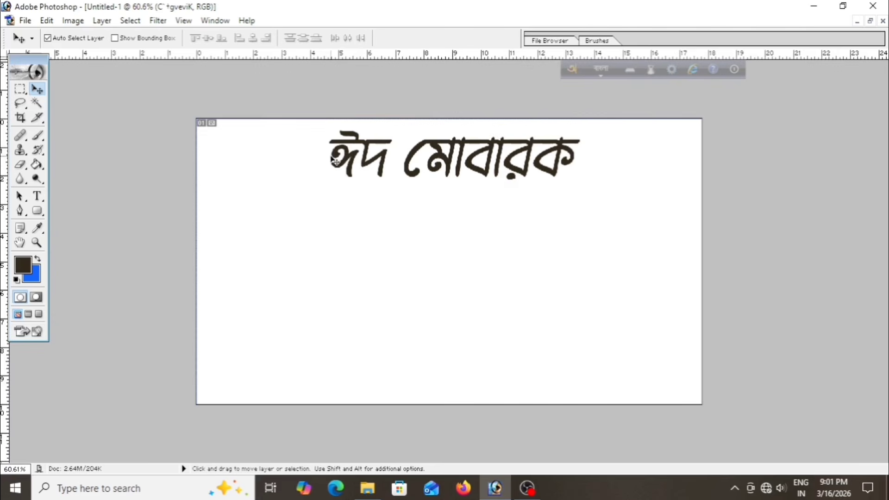
pyautogui.click(331, 152)
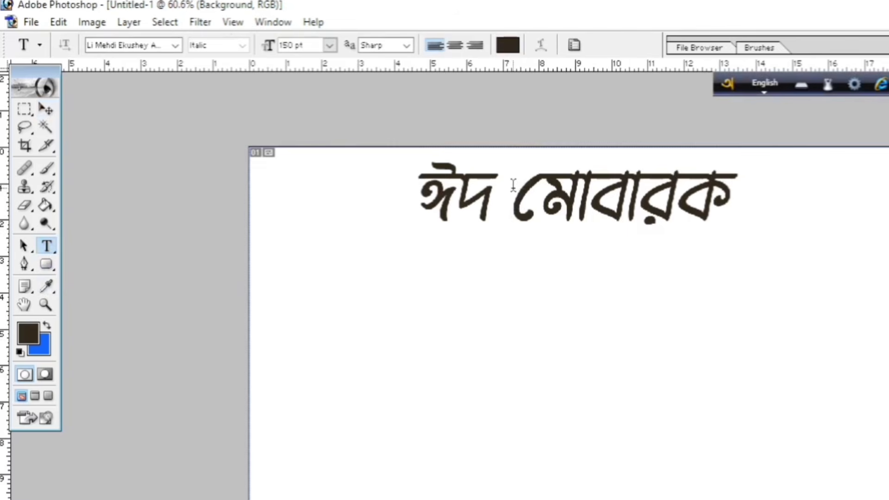
# Switch Avro to English input and insert the '<' ornament glyph just before মোবারক
pyautogui.press('F12')
pyautogui.click(512, 193)
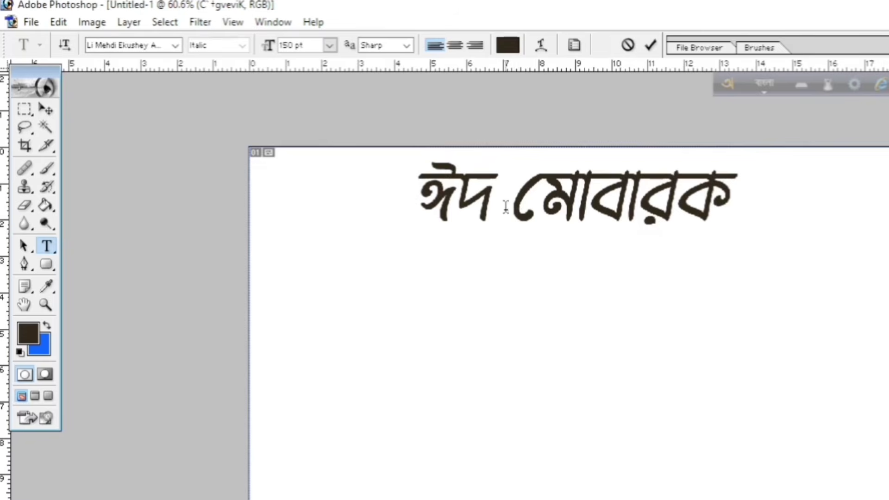
pyautogui.press('F12')
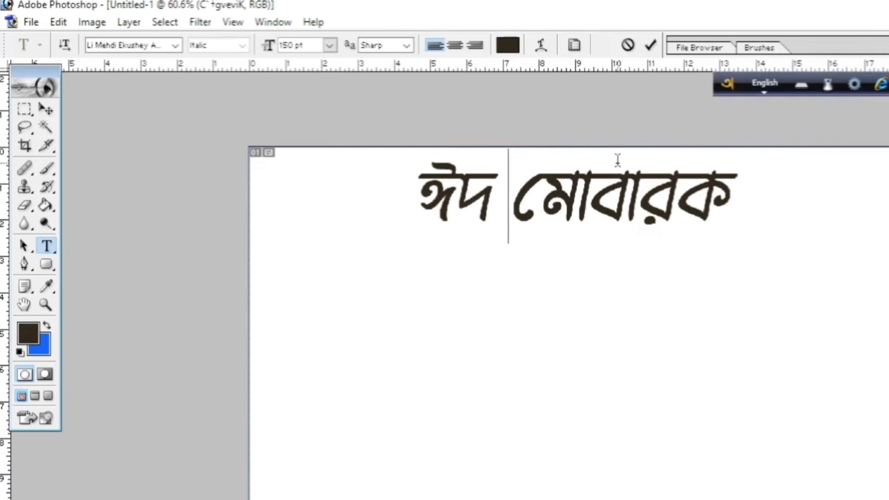
pyautogui.click(524, 207)
pyautogui.write('ং')
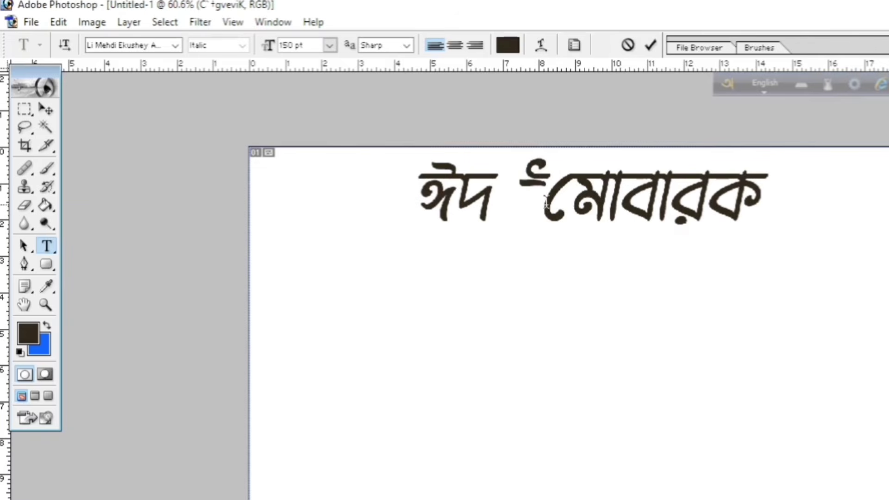
# Place the cursor at the end of মোবারক and add the '>' ornament glyph there
pyautogui.click(556, 185)
pyautogui.click(549, 199)
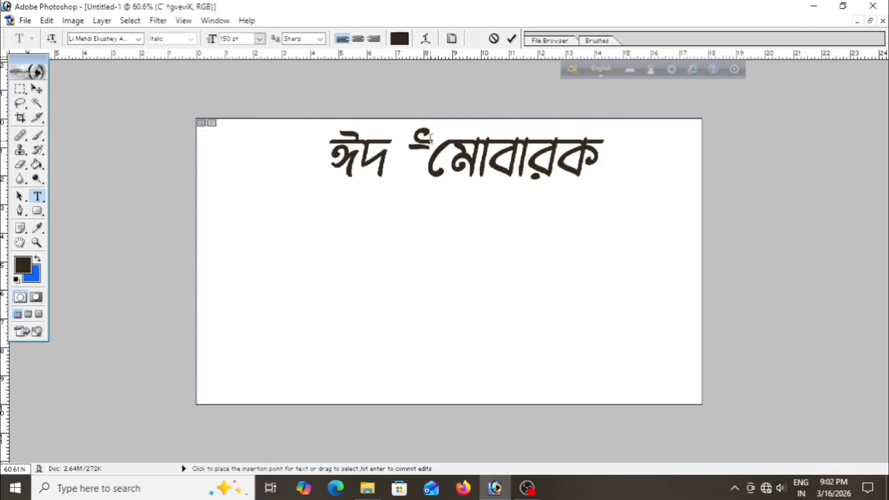
pyautogui.click(597, 156)
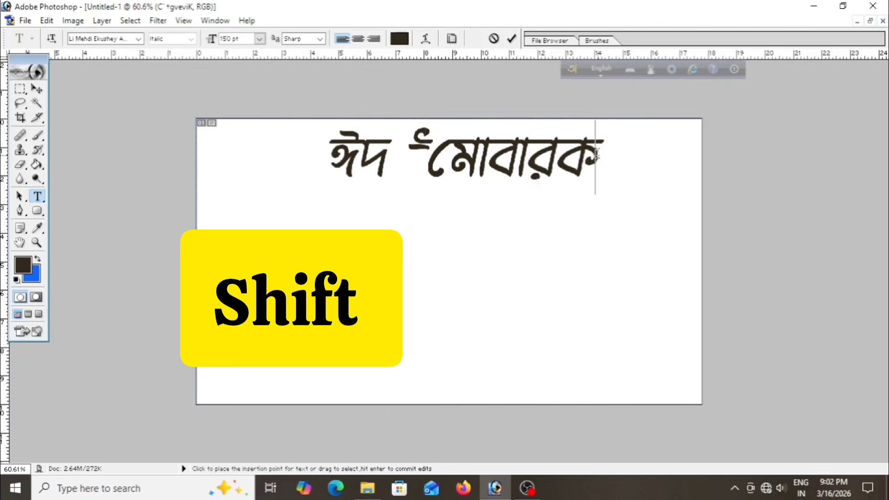
pyautogui.write('>')
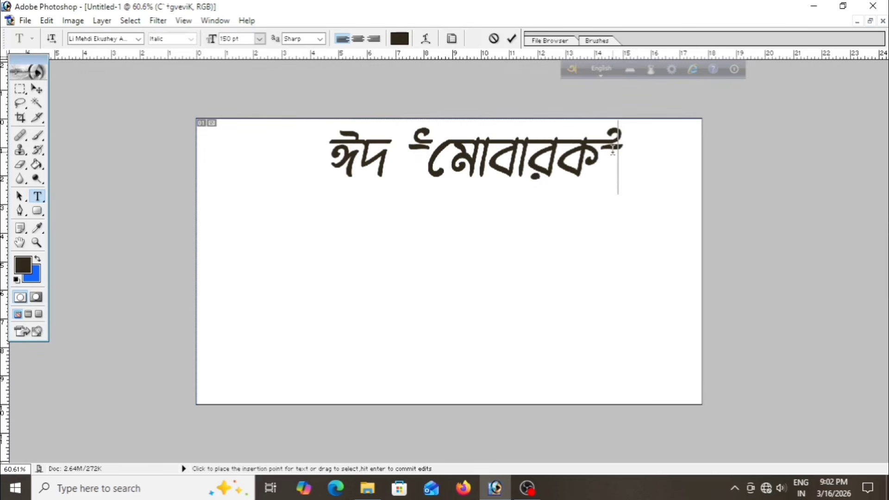
# Replace the space after ঈদ with a closing ornament glyph followed by a space
pyautogui.click(386, 155)
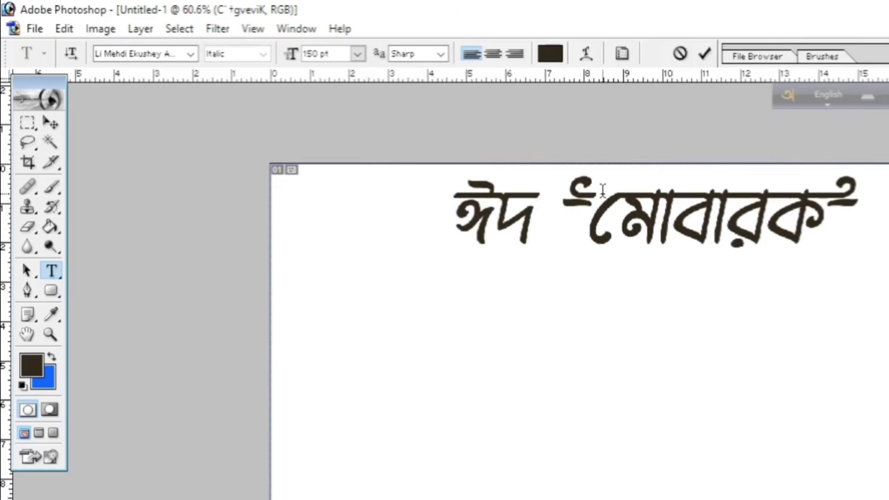
pyautogui.click(540, 222)
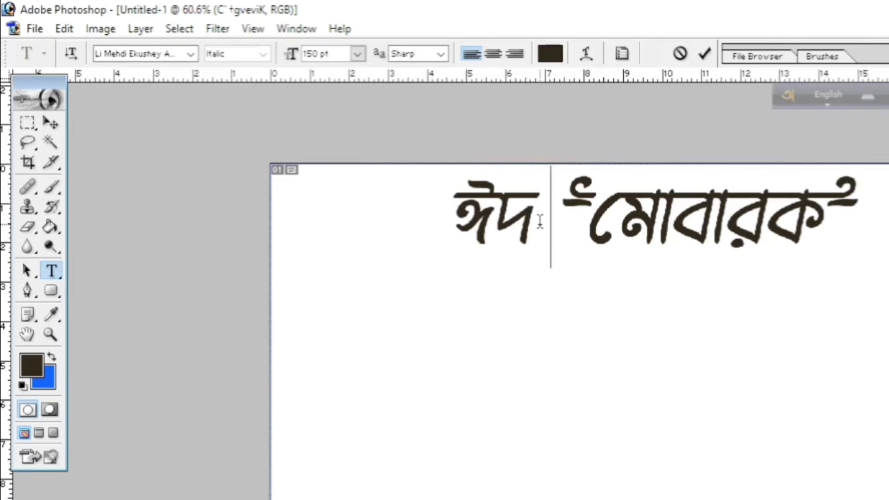
pyautogui.press('BackSpace')
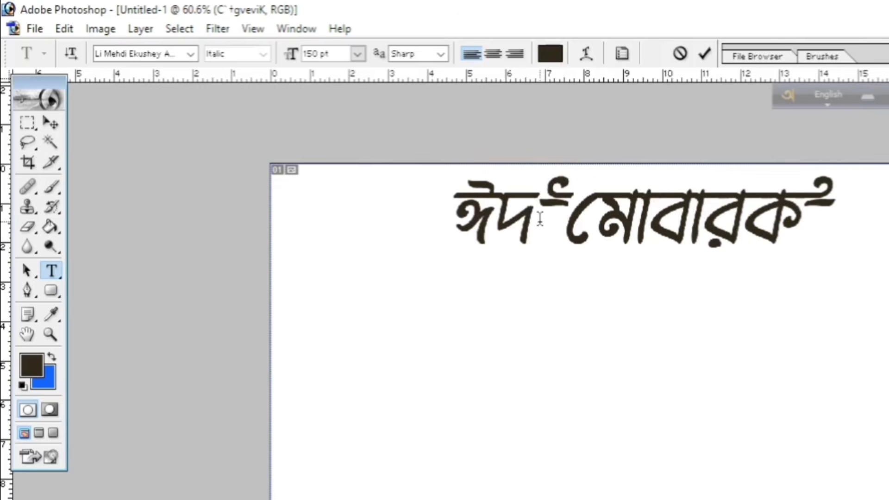
pyautogui.write('>')
pyautogui.press('BackSpace')
pyautogui.write('}')
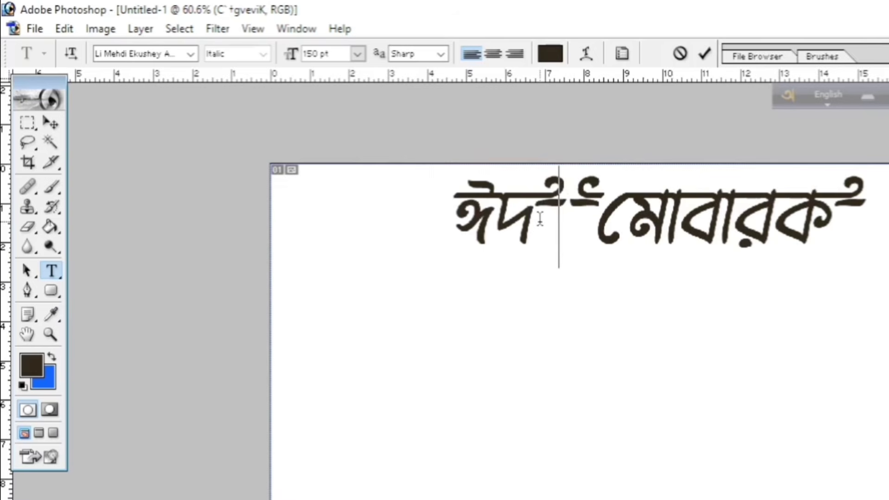
# Add an opening ornament glyph before ঈদ and commit the text edit
pyautogui.click(446, 202)
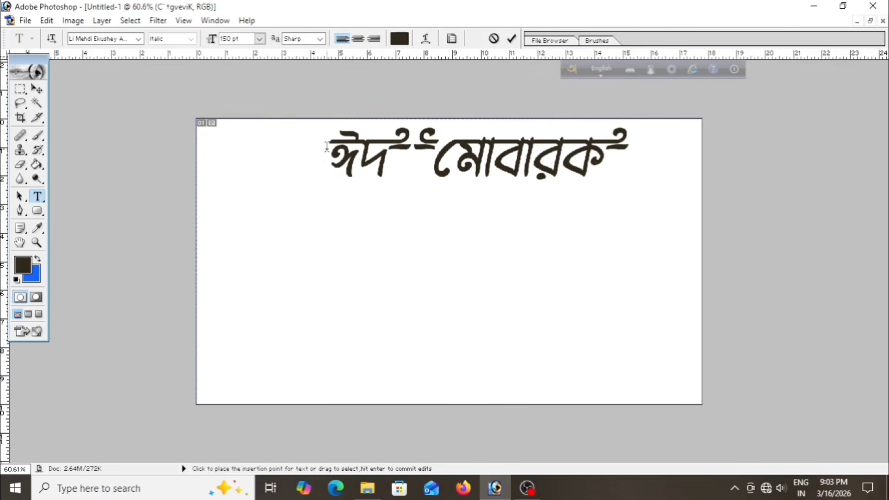
pyautogui.write('<<')
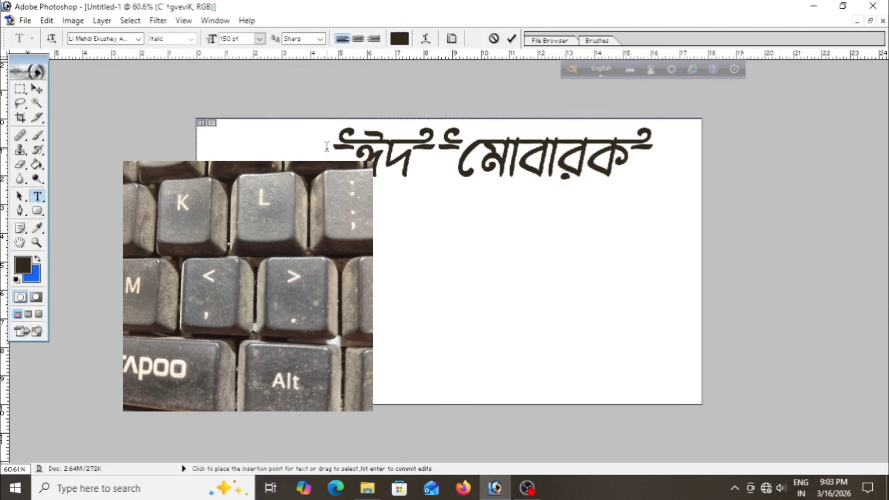
pyautogui.click(510, 40)
# Move the decorated text to the left with the Move tool
pyautogui.click(45, 93)
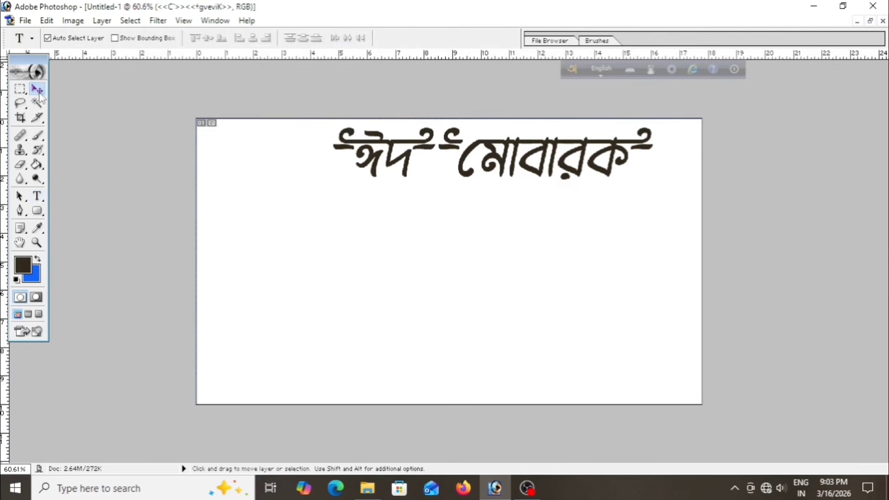
pyautogui.moveTo(405, 174); pyautogui.dragTo(364, 178)
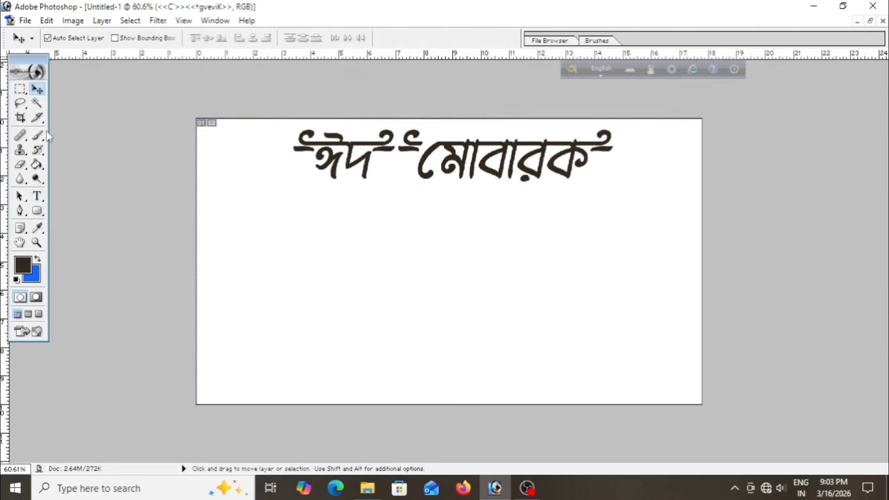
# Switch Avro back to Bangla input, select the Type tool and open the Layers panel
pyautogui.click(601, 69)
pyautogui.press('t')
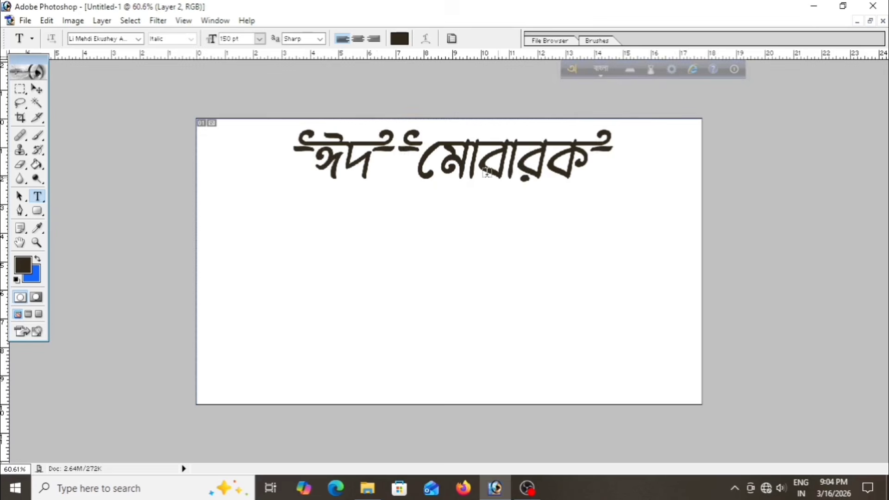
pyautogui.click(215, 21)
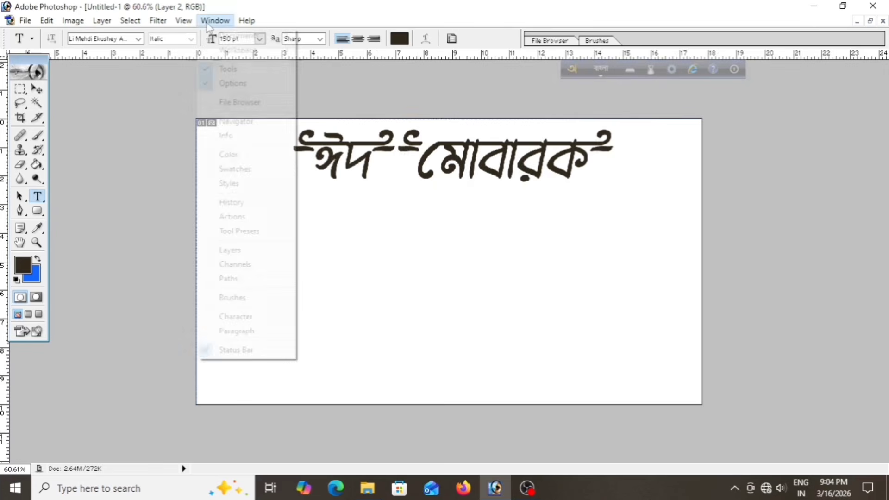
pyautogui.click(223, 252)
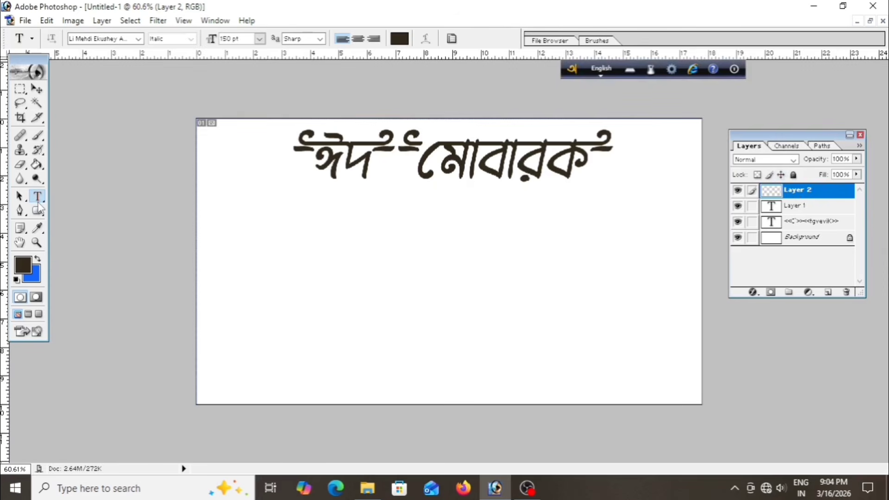
# Set the font to Li Sabbir Ashalota 1 ANSI V1 and type ঈদ on a new line below, choosing it from suggestions
pyautogui.click(138, 39)
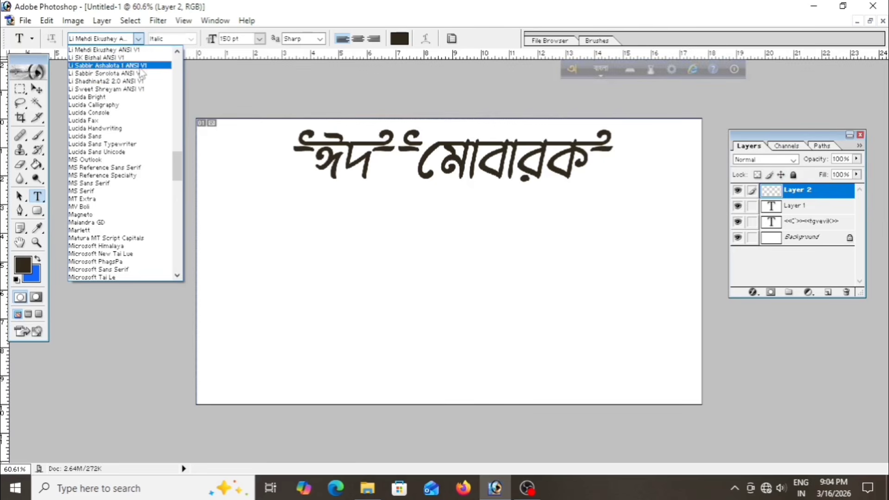
pyautogui.click(139, 66)
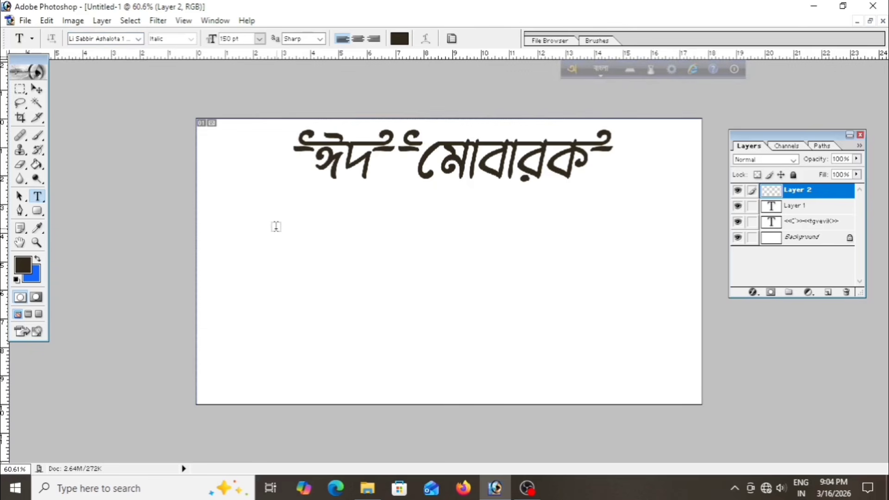
pyautogui.click(323, 231)
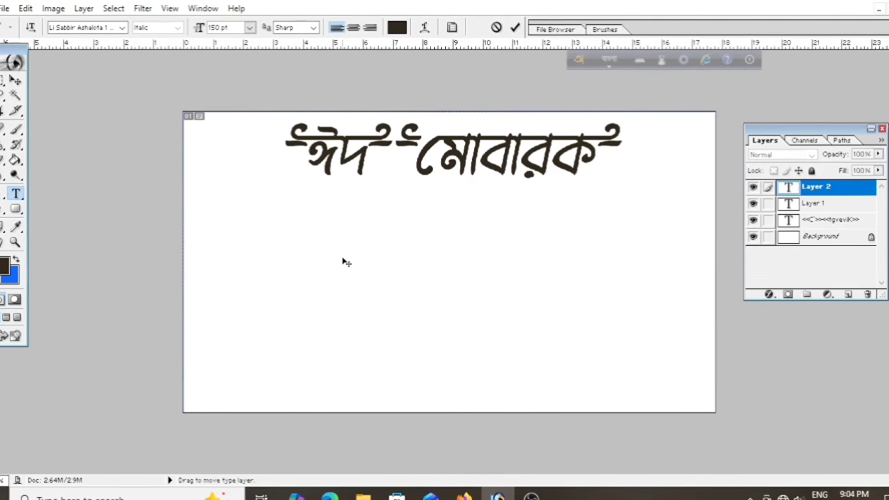
pyautogui.write('ঈড')
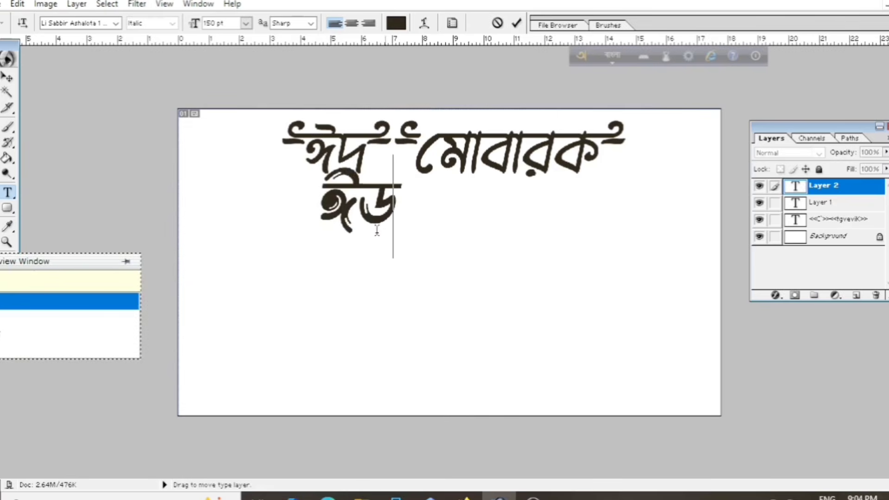
pyautogui.click(94, 319)
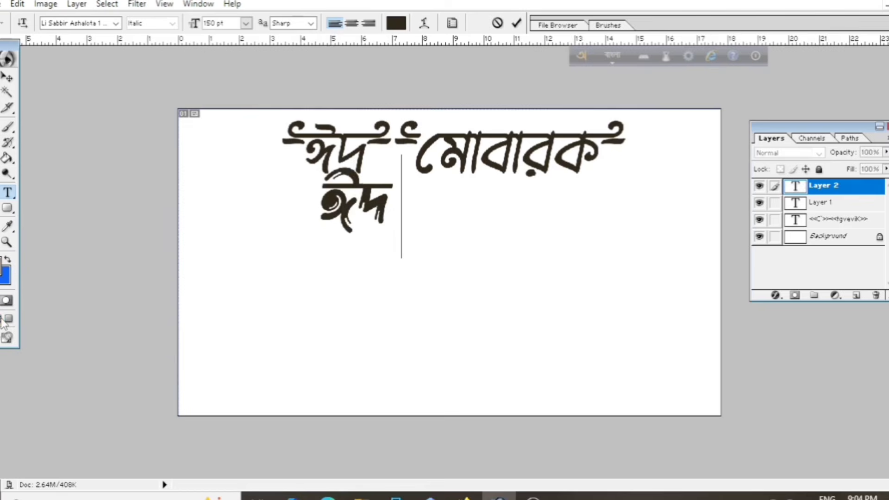
# Type মোবারক after ঈদ on the second line, picking it from the Avro suggestions, and commit the text
pyautogui.write('মো')
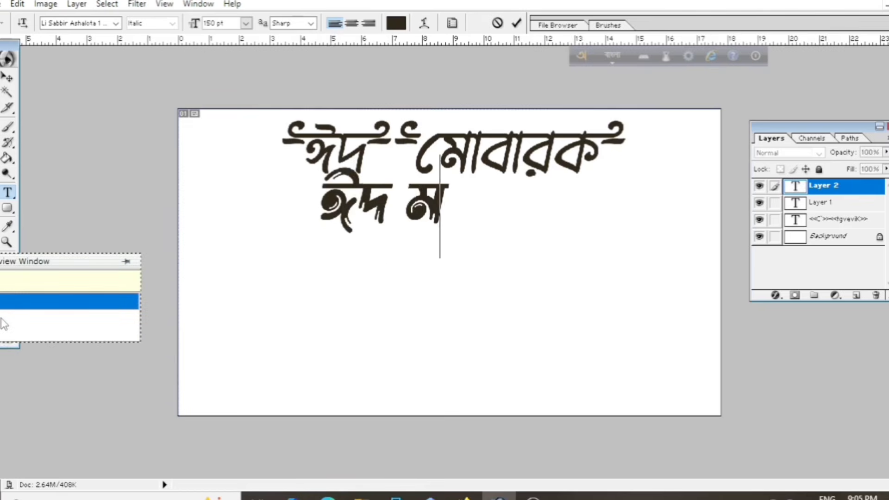
pyautogui.write('baRa')
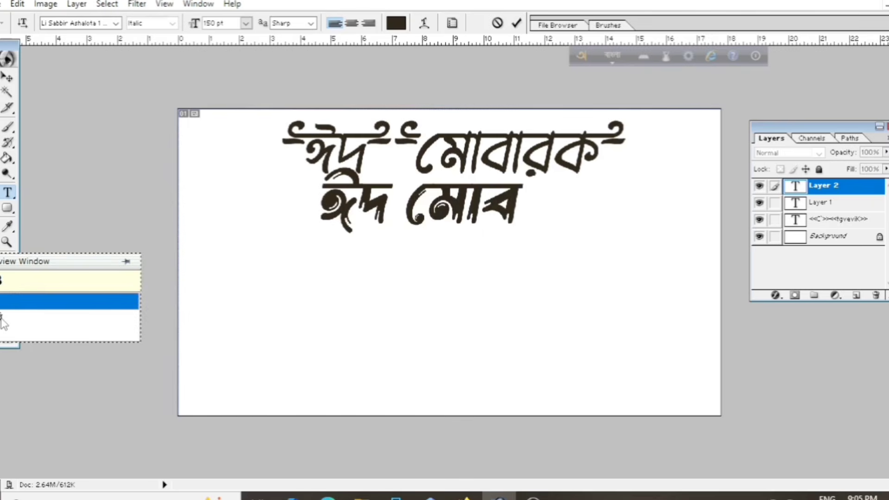
pyautogui.write('k')
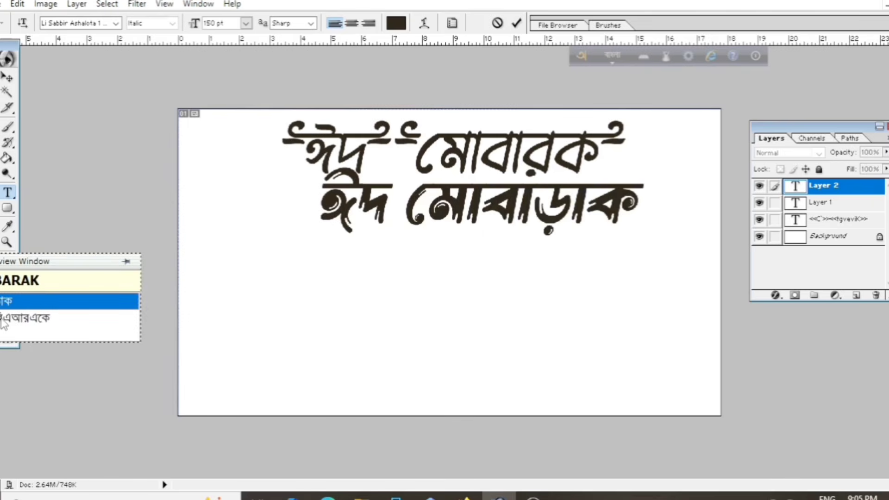
pyautogui.press('BackSpace')
pyautogui.press('BackSpace')
pyautogui.press('BackSpace')
pyautogui.press('BackSpace')
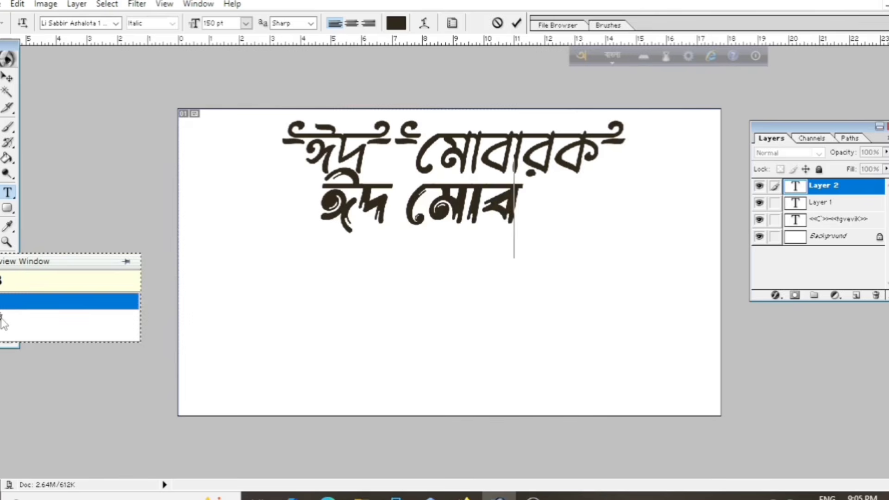
pyautogui.press('BackSpace')
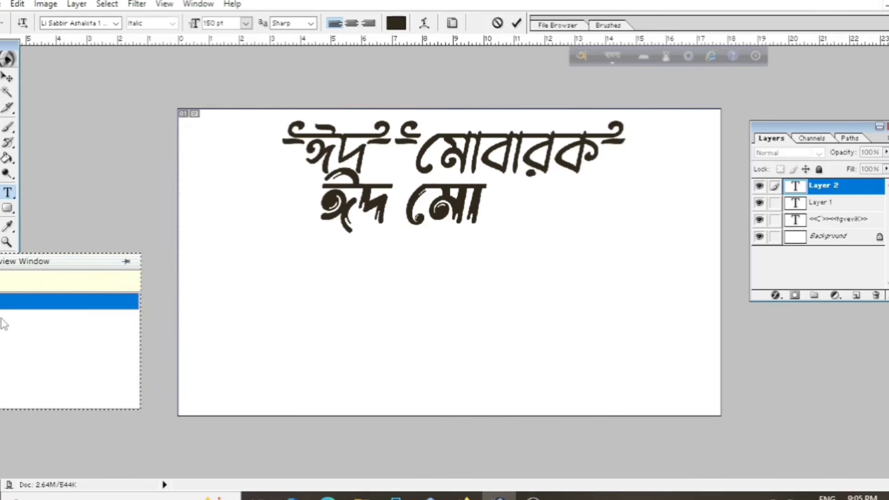
pyautogui.write('ba')
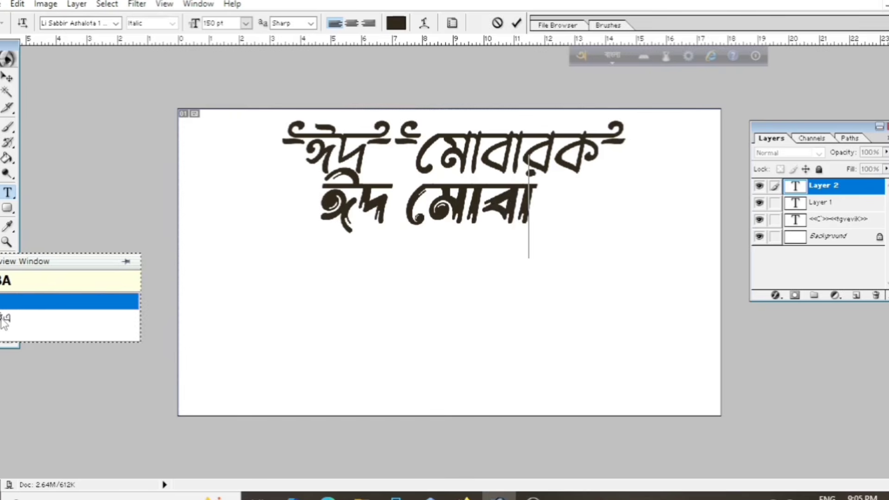
pyautogui.write('R')
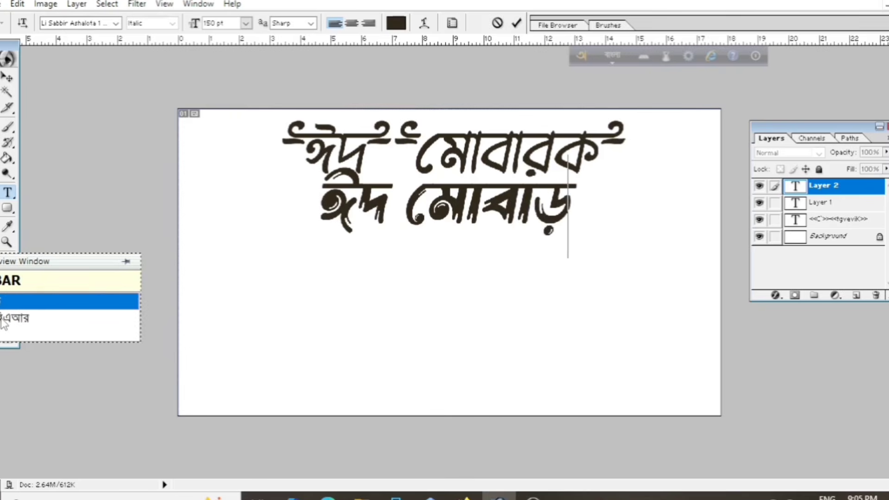
pyautogui.write('OK')
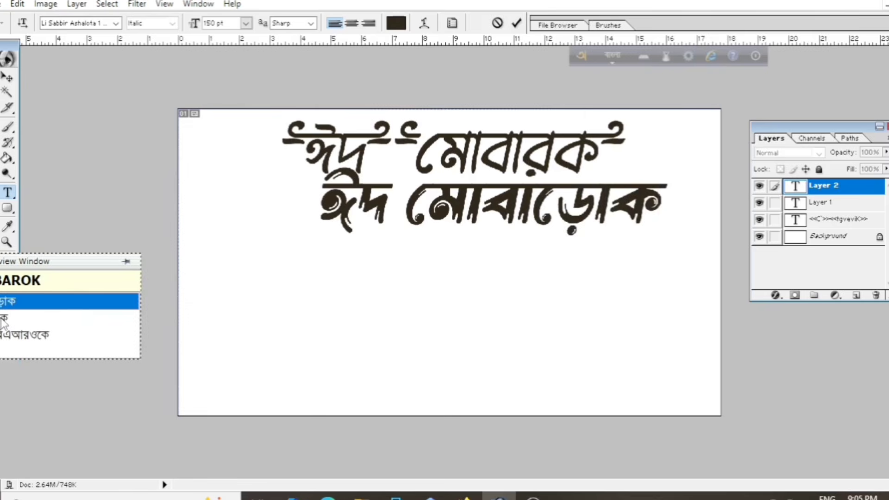
pyautogui.press('Down')
pyautogui.moveTo(476, 343); pyautogui.dragTo(465, 355)
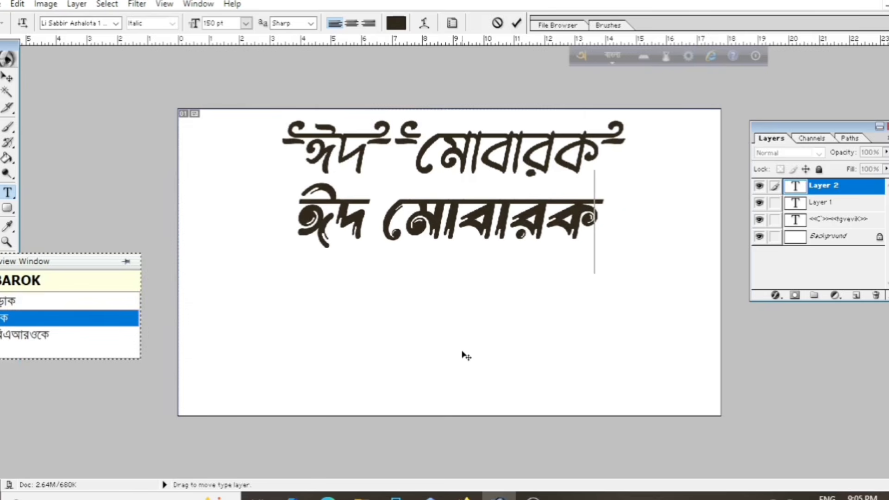
pyautogui.click(517, 23)
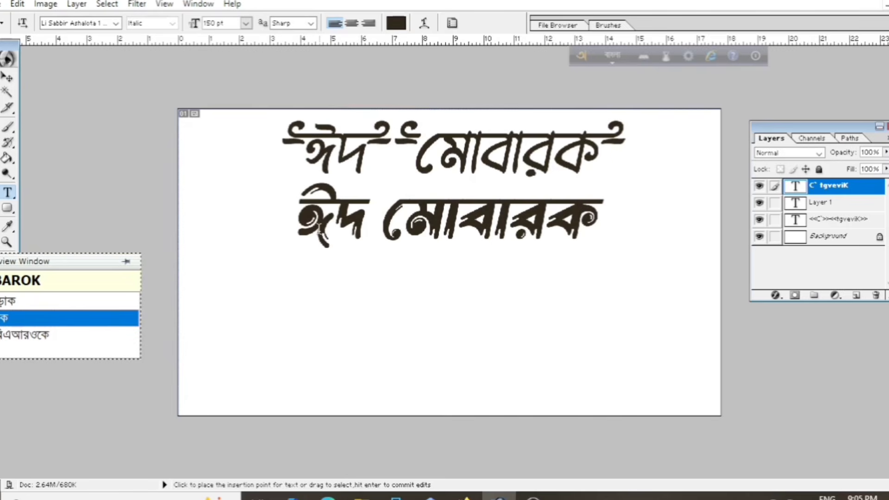
# Switch Avro to English input and add ornament glyphs before and after ঈদ on the second line
pyautogui.click(303, 218)
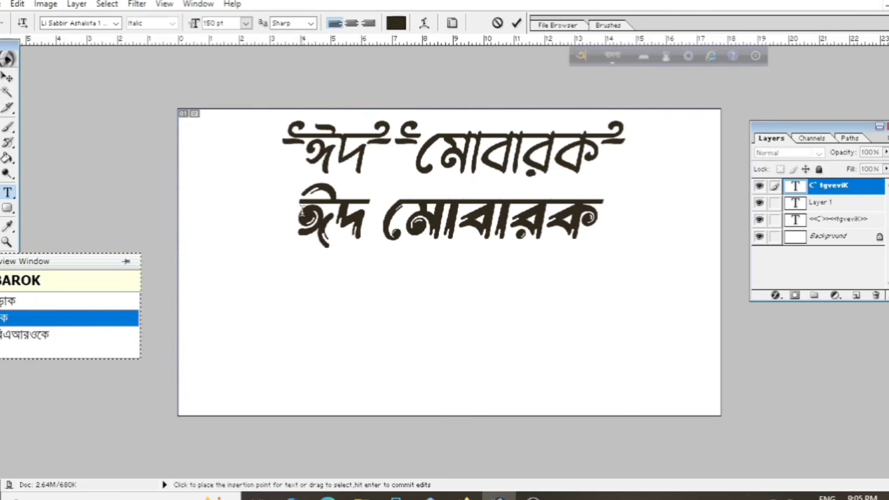
pyautogui.click(612, 57)
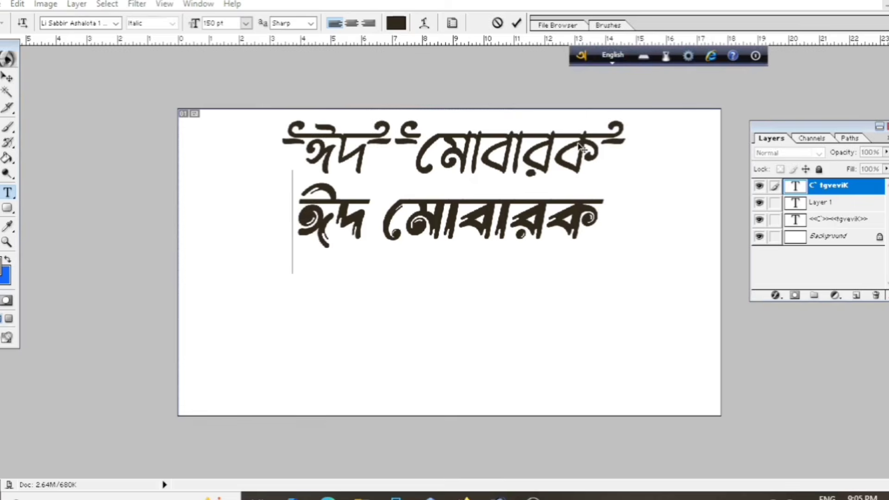
pyautogui.write('<<')
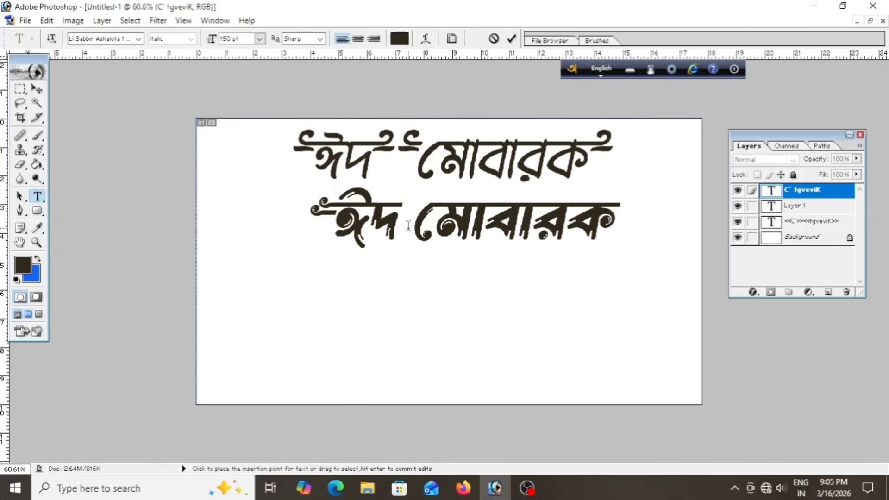
pyautogui.click(399, 211)
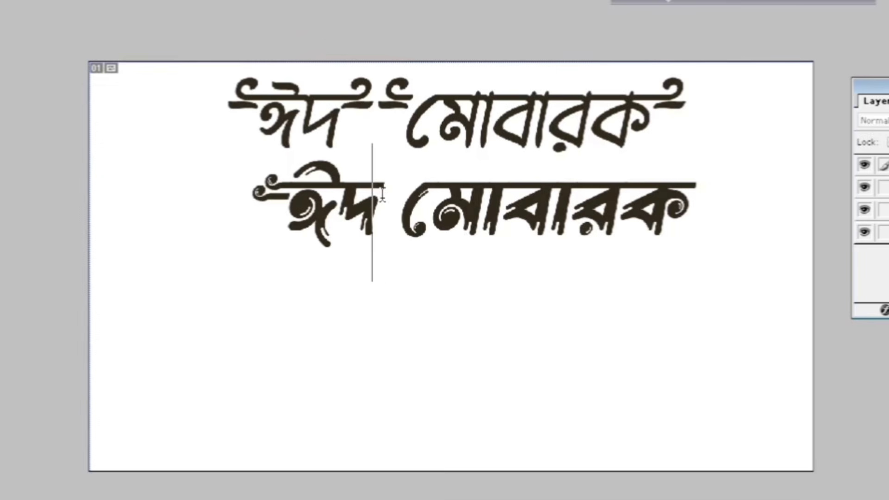
pyautogui.write('>>')
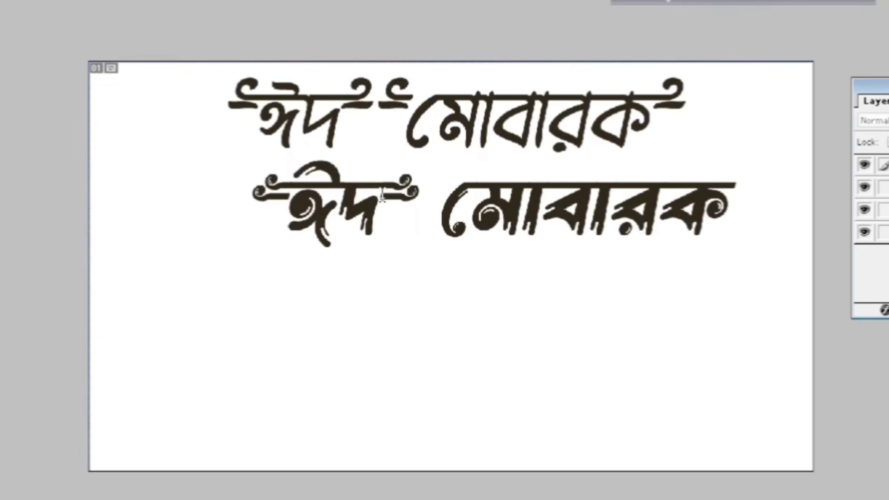
# Add ornament glyphs before and after মোবারক on the second line and move that line to the left
pyautogui.click(447, 209)
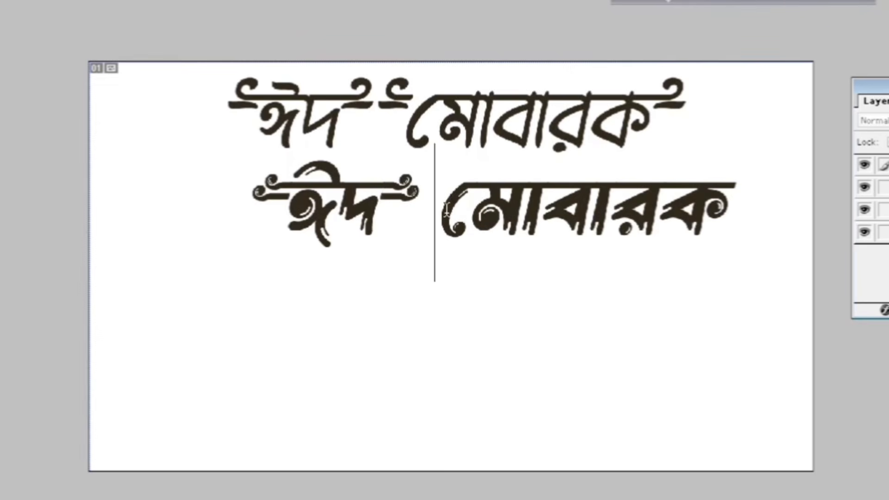
pyautogui.write('<')
pyautogui.press('BackSpace')
pyautogui.write('{')
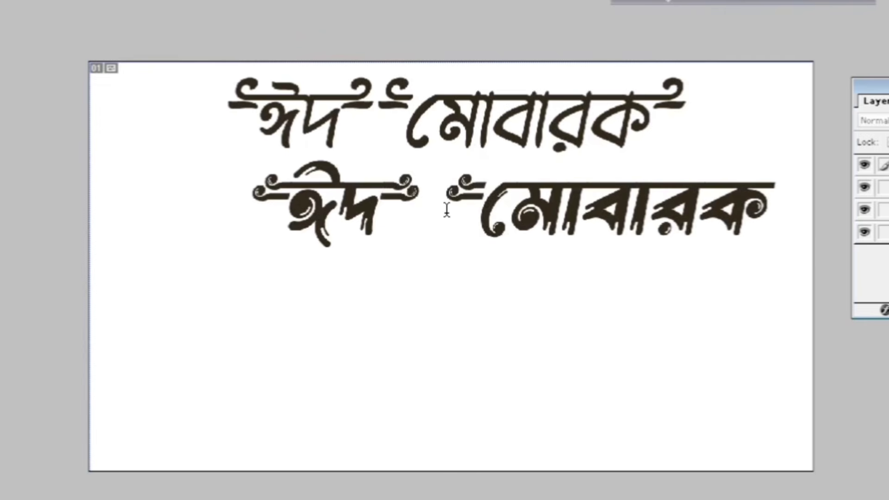
pyautogui.click(772, 203)
pyautogui.write('>')
pyautogui.press('BackSpace')
pyautogui.write('}')
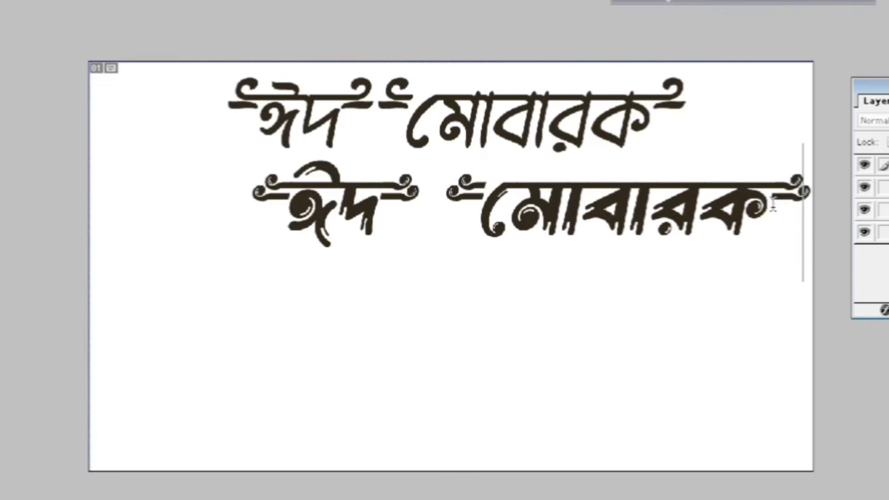
pyautogui.moveTo(736, 331); pyautogui.dragTo(665, 323)
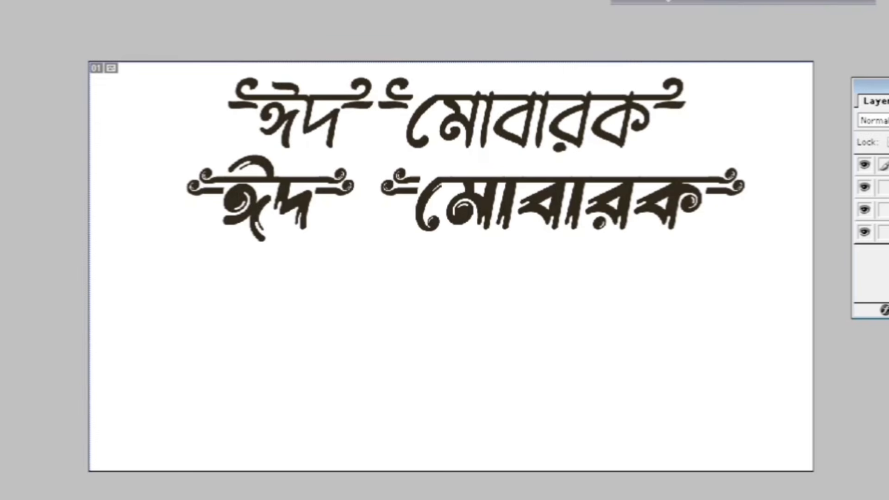
pyautogui.click(887, 310)
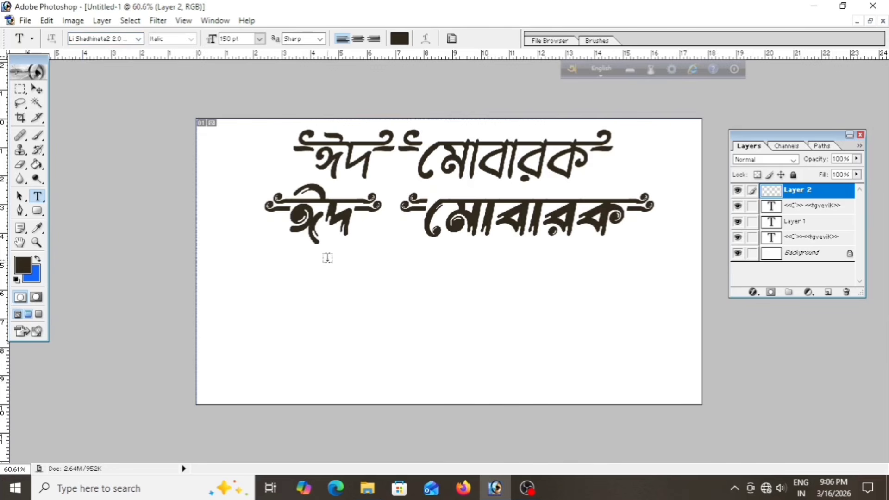
# Type ঈদ মোবারক on a new third line in Li Shadhinata2 2.0, choosing each word from the suggestions
pyautogui.click(300, 305)
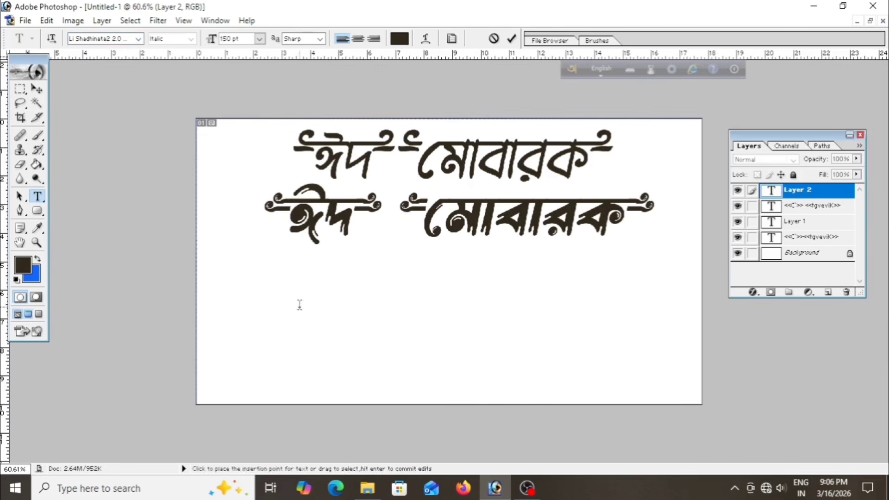
pyautogui.write('ID')
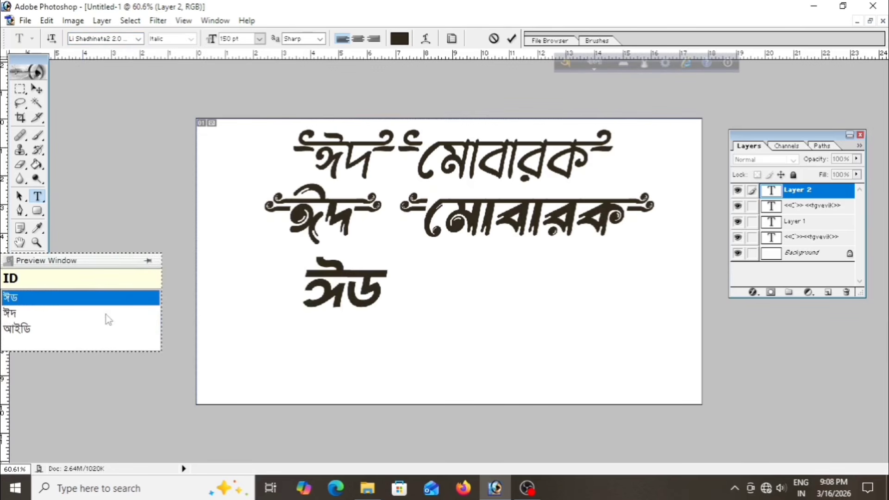
pyautogui.click(48, 316)
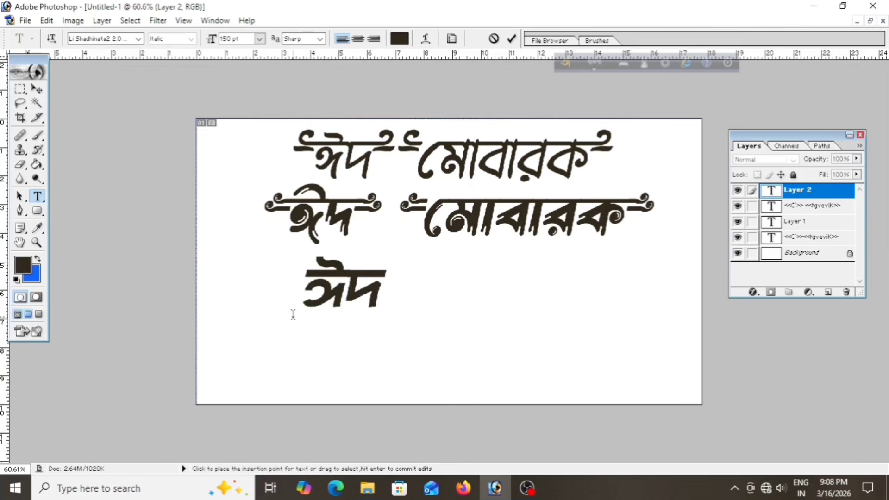
pyautogui.write('MOB')
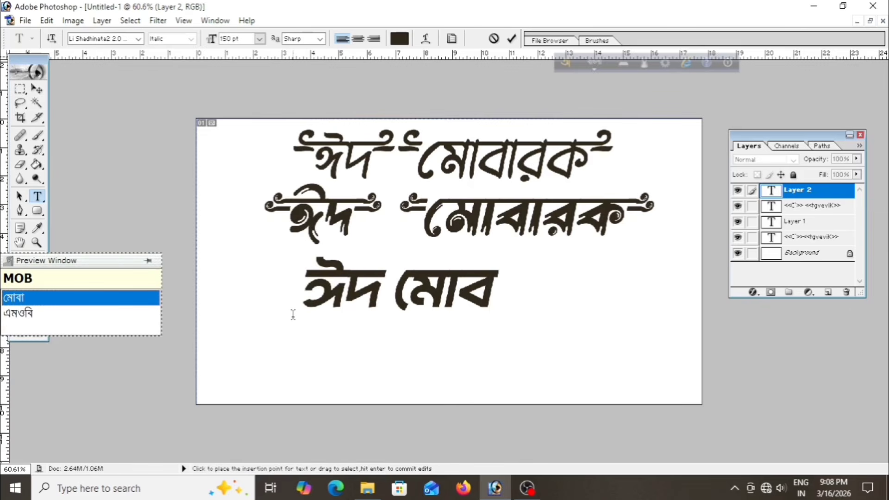
pyautogui.write('AROK')
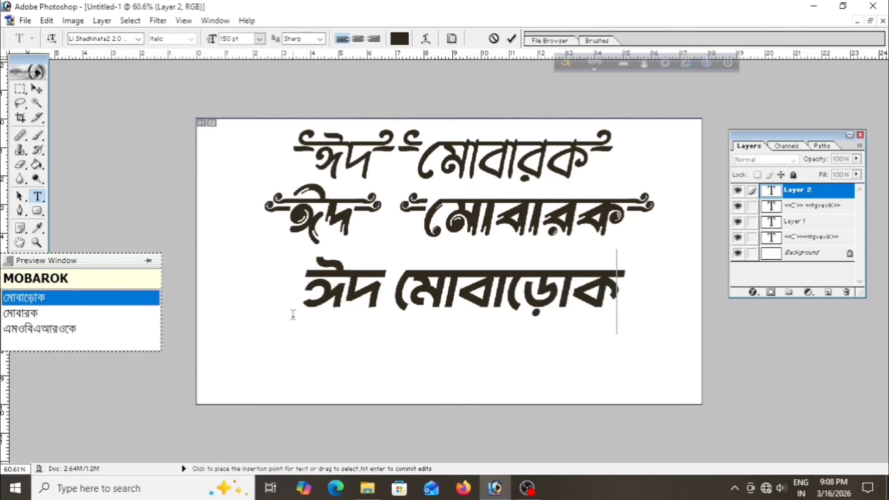
pyautogui.click(22, 314)
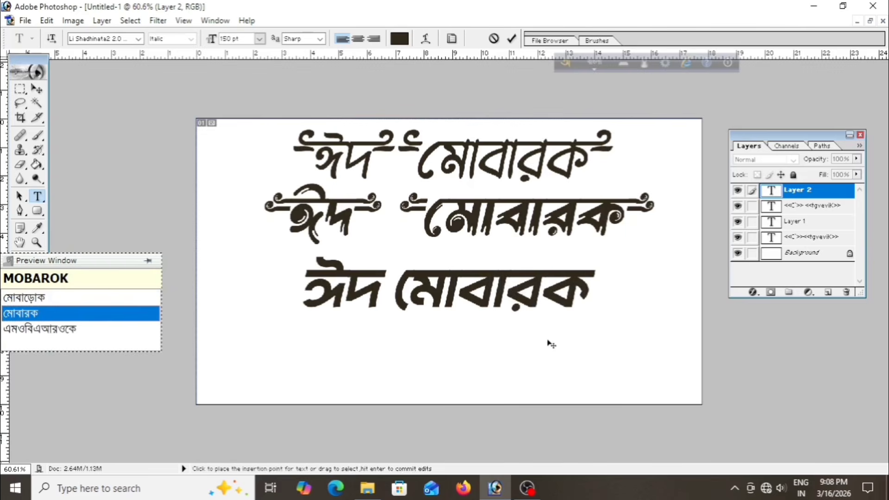
# Switch Avro to English input and add ornament glyphs before and after ঈদ on the third line
pyautogui.moveTo(560, 356); pyautogui.dragTo(555, 353)
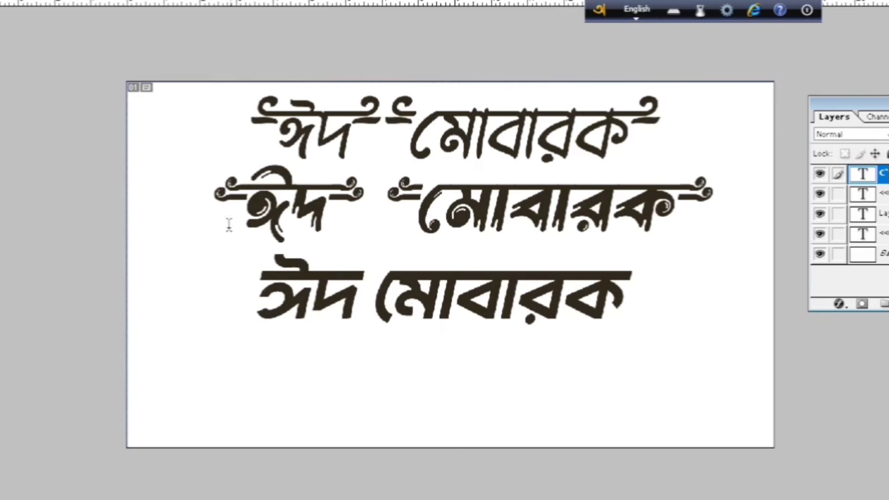
pyautogui.click(260, 287)
pyautogui.press('F12')
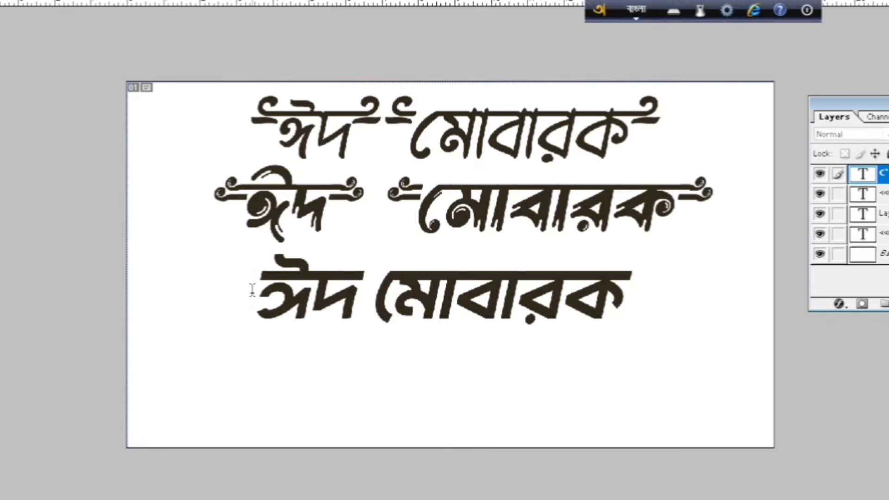
pyautogui.write("'")
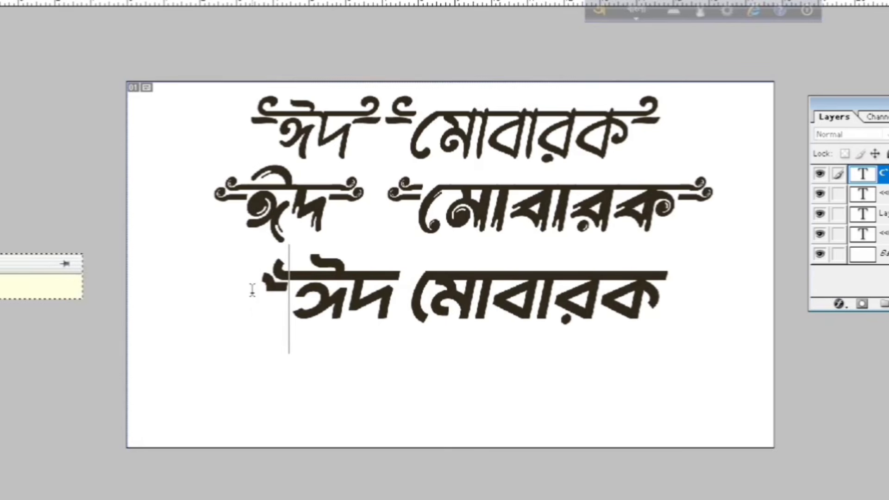
pyautogui.click(393, 288)
pyautogui.write('>>')
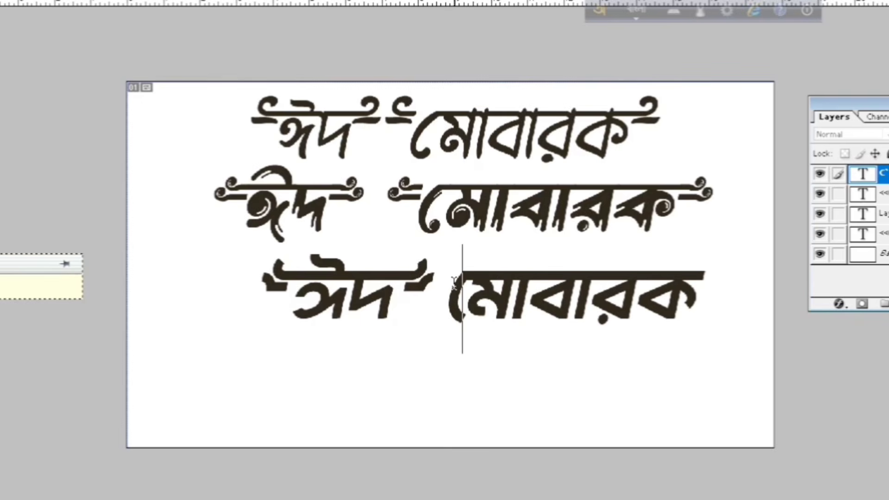
# Add ornament glyphs before and after মোবারক on the third line
pyautogui.write('<<')
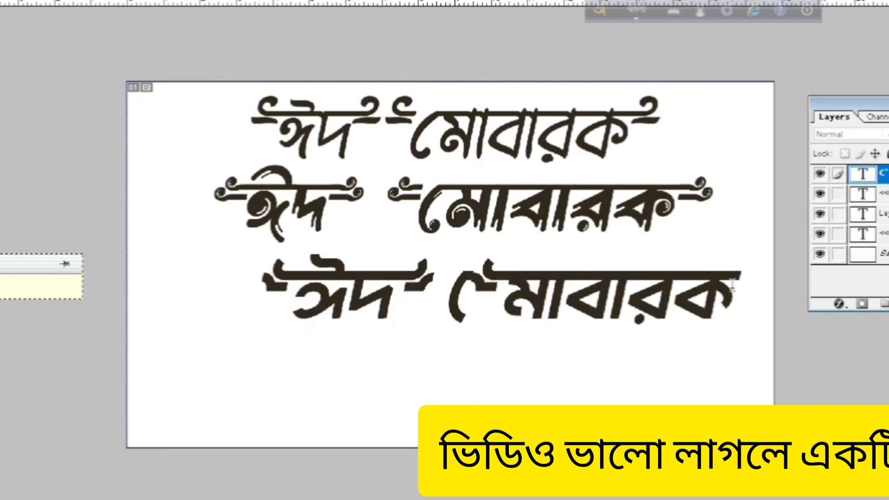
pyautogui.write('>>')
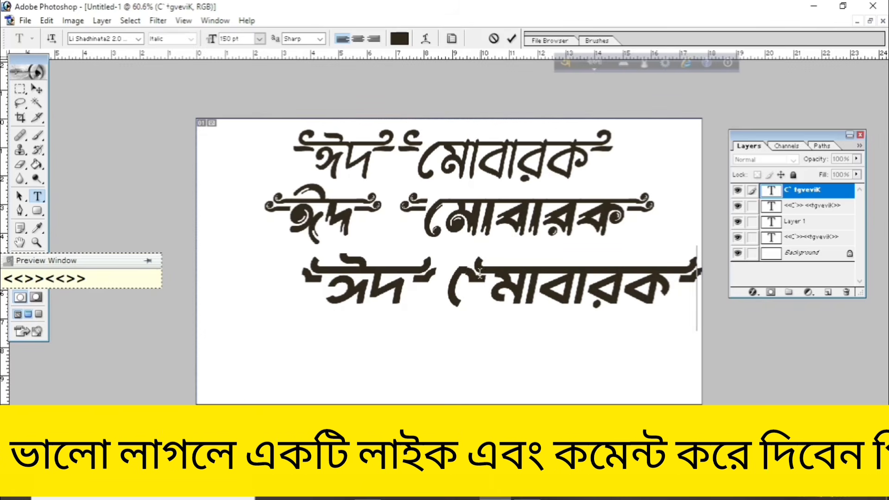
# Delete the ornament glyph in front of মোবারক on the third line
pyautogui.click(484, 286)
pyautogui.press('BackSpace')
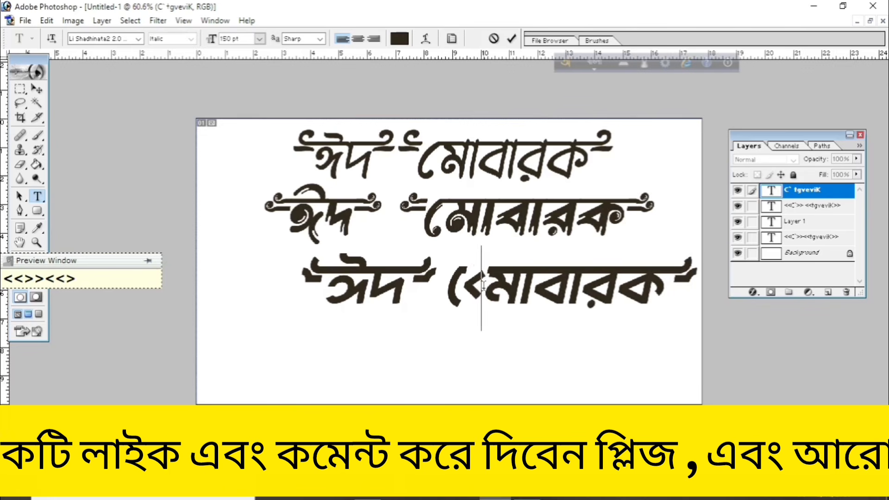
pyautogui.press('BackSpace')
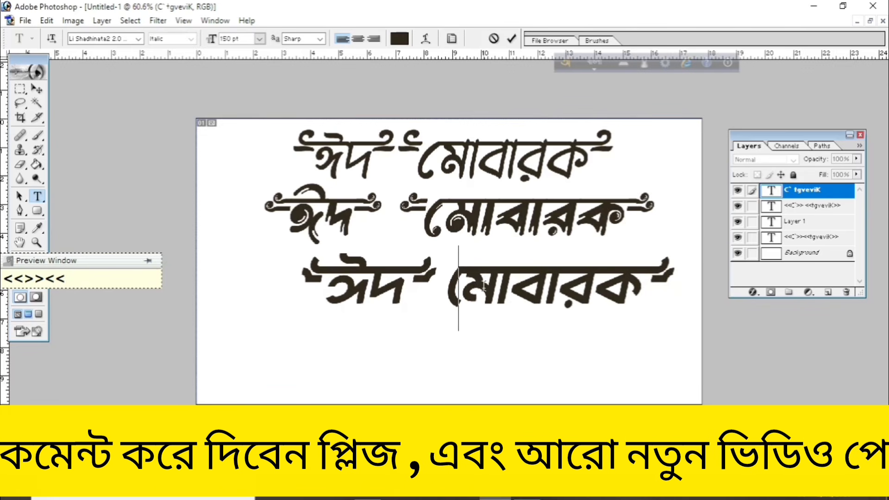
pyautogui.click(447, 285)
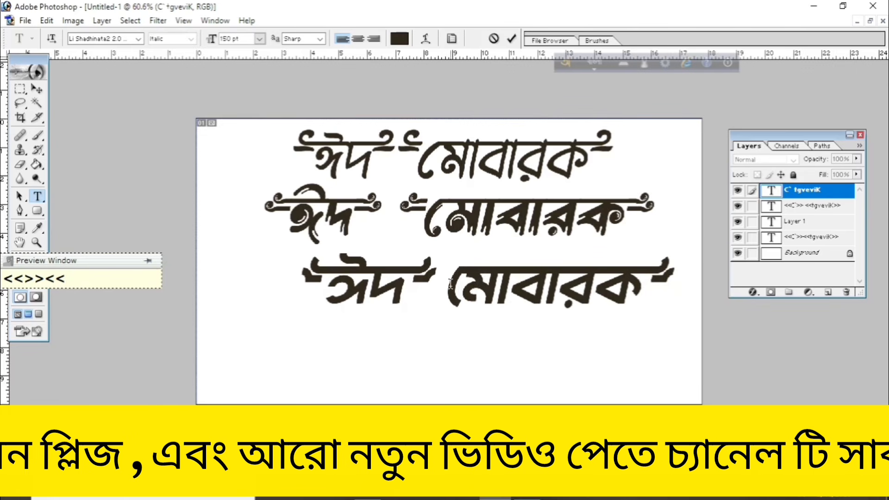
# Insert an ornament glyph before মোবারক on the third line, shift the line into alignment with the others, and commit the text
pyautogui.write('<<')
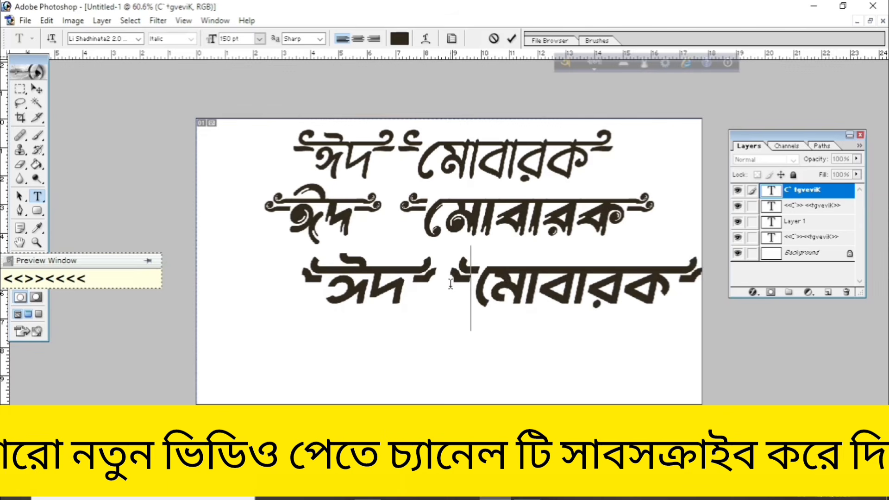
pyautogui.moveTo(554, 373); pyautogui.dragTo(515, 371)
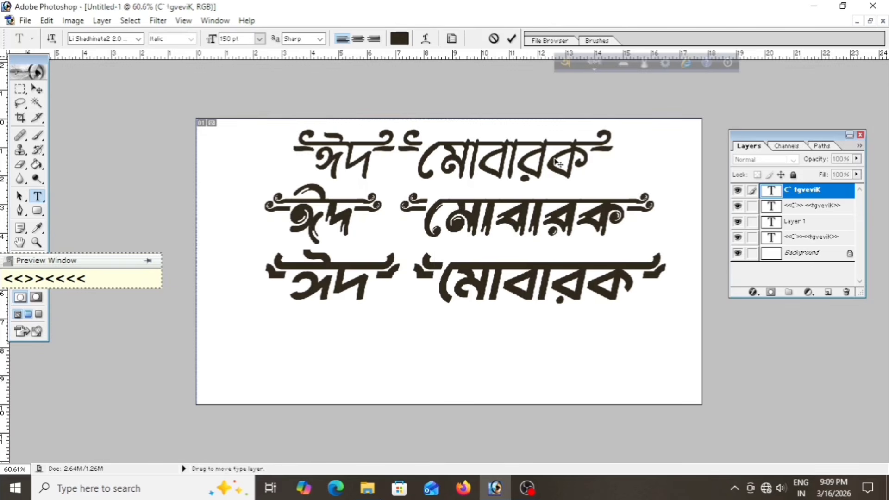
pyautogui.click(511, 38)
# Zoom in and out to examine the three decorated lines of ঈদ মোবারক
pyautogui.hotkey('ctrl', '+')
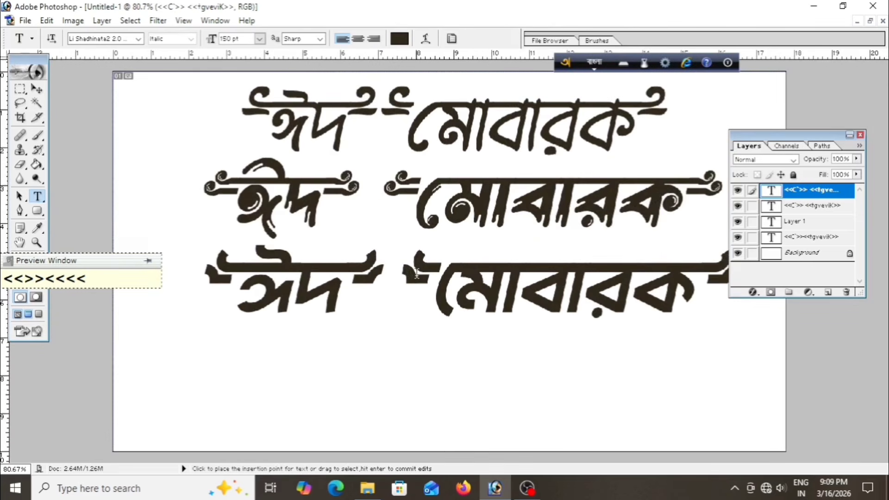
pyautogui.hotkey('ctrl', '-')
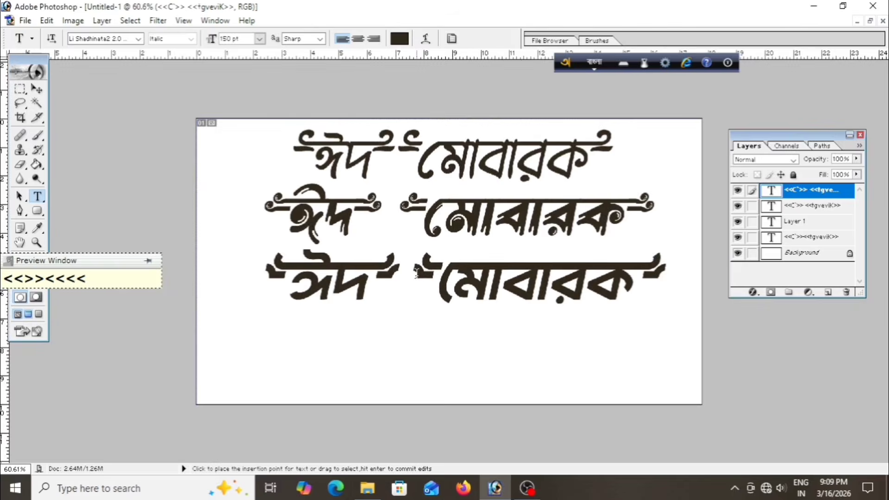
pyautogui.hotkey('ctrl', '+')
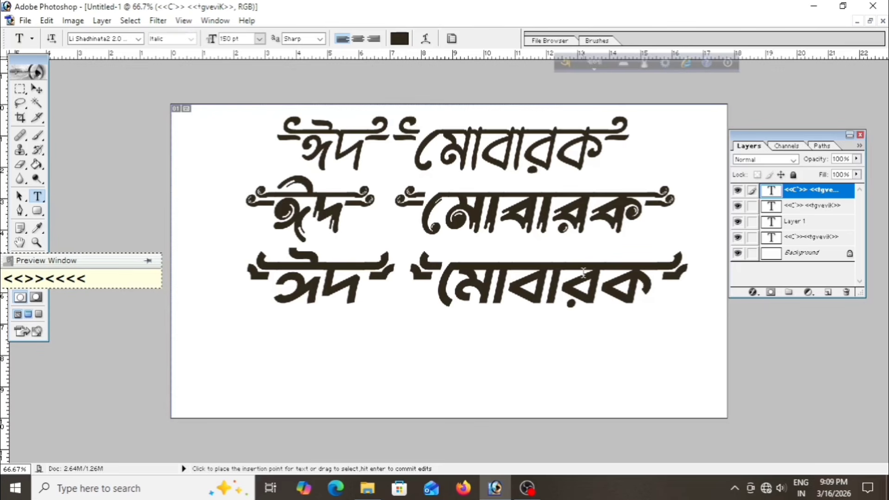
pyautogui.scroll(1, 583, 272)
pyautogui.scroll(-2, 583, 273)
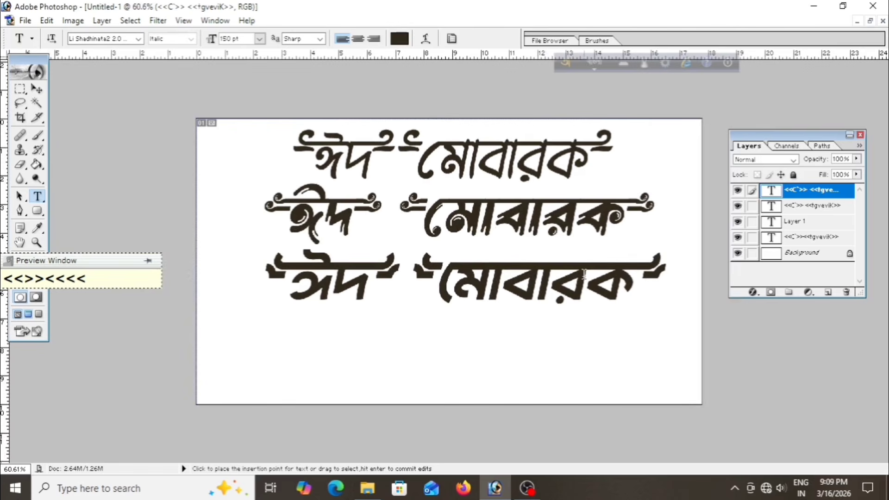